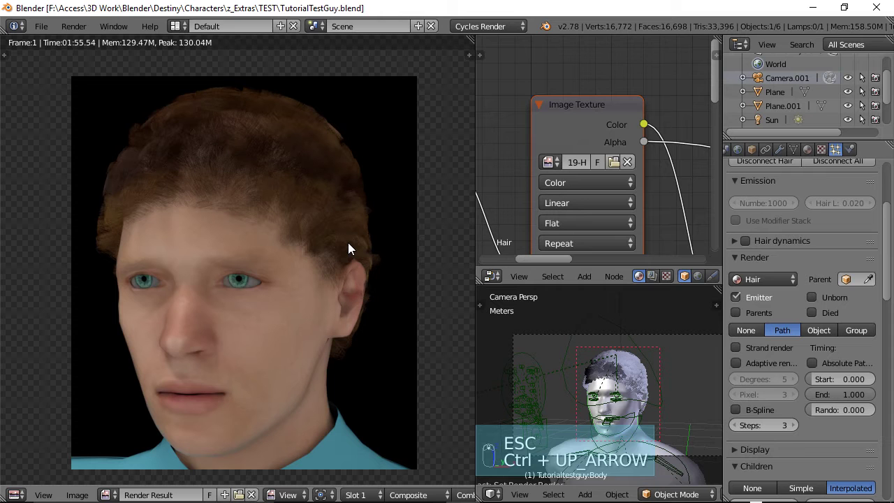
Leave the rendered image and return to the 3D viewport
scroll(259, 312, up, 2)
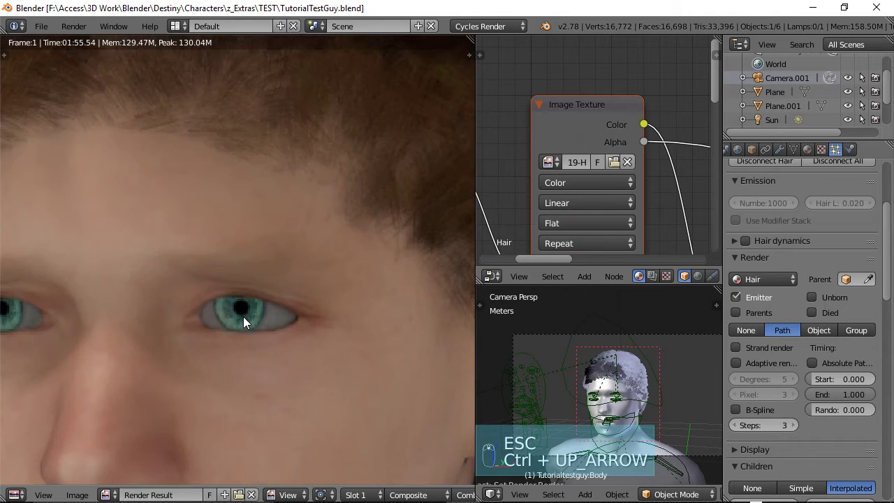
scroll(210, 331, down, 1)
scroll(241, 317, down, 2)
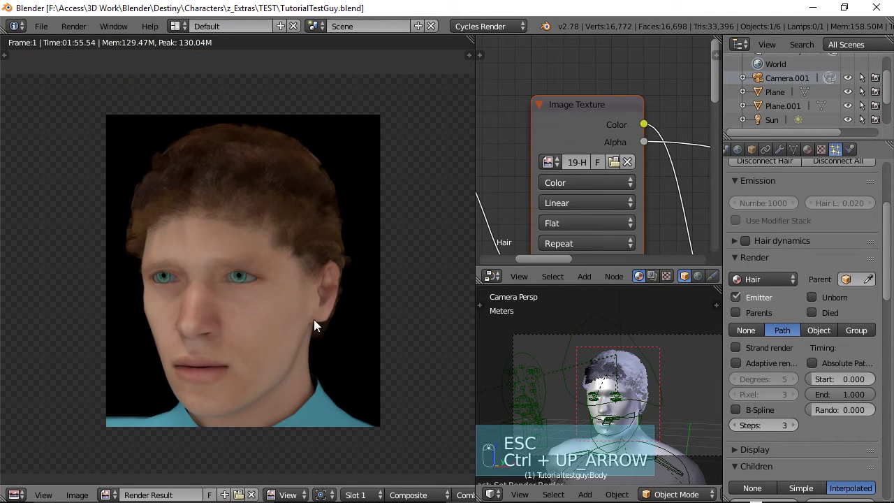
scroll(263, 305, up, 3)
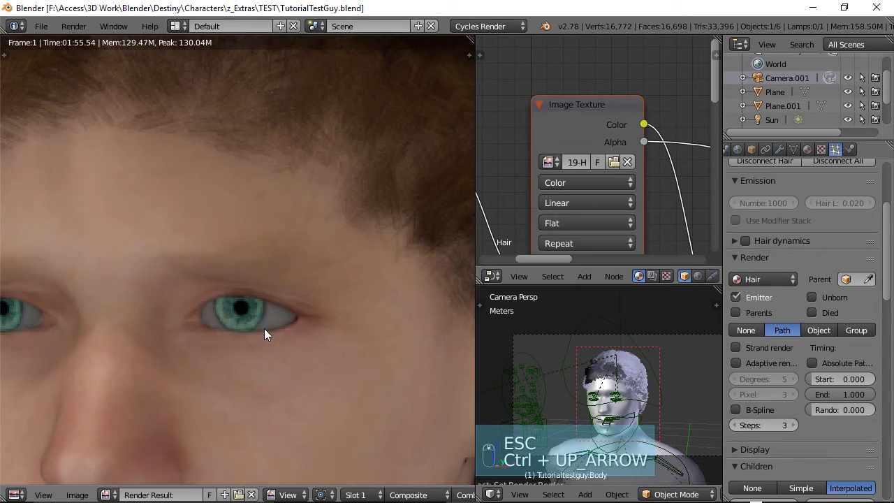
scroll(262, 345, down, 1)
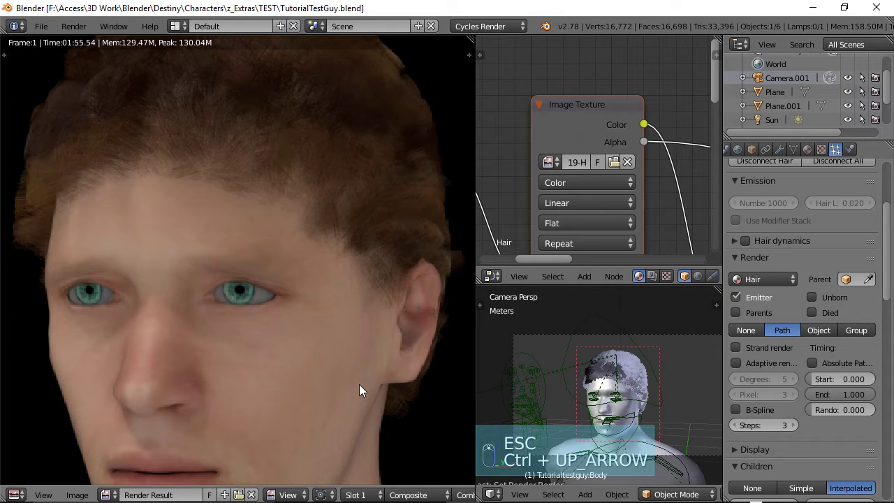
scroll(358, 391, down, 2)
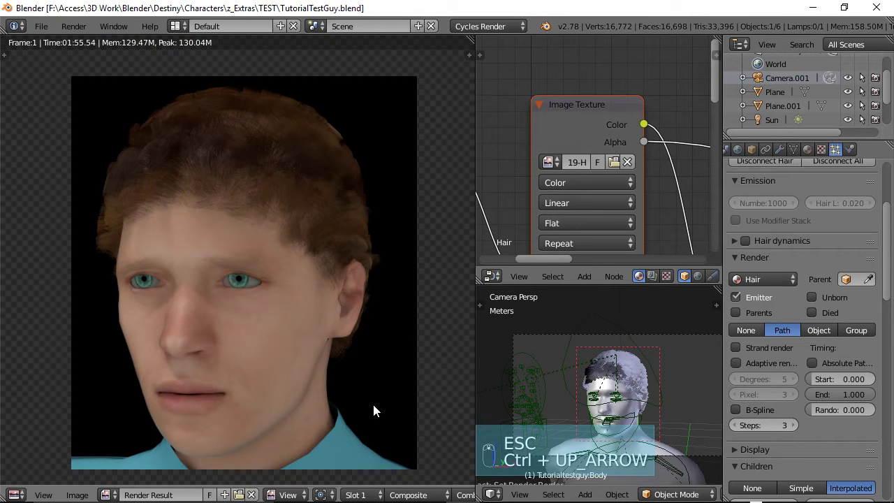
scroll(409, 496, down, 5)
scroll(184, 488, up, 5)
key(Escape)
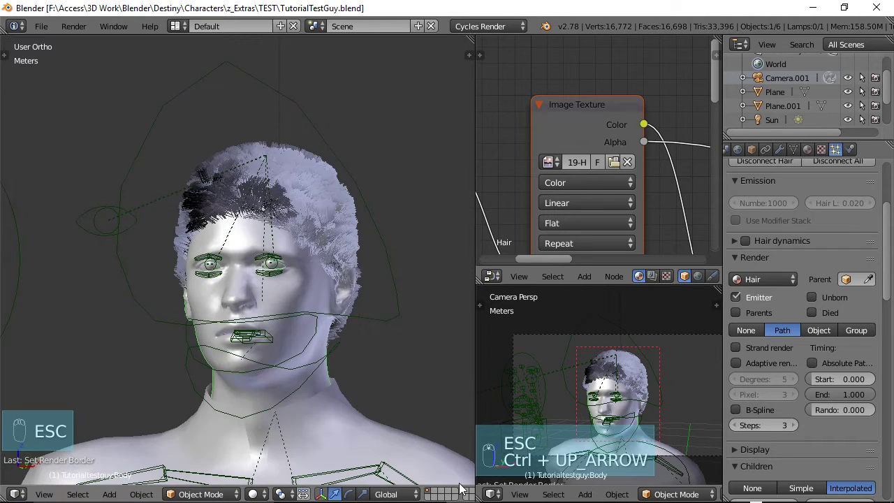
Show the objects on all scene layers and select the backdrop plane Plane.001
scroll(433, 494, down, 3)
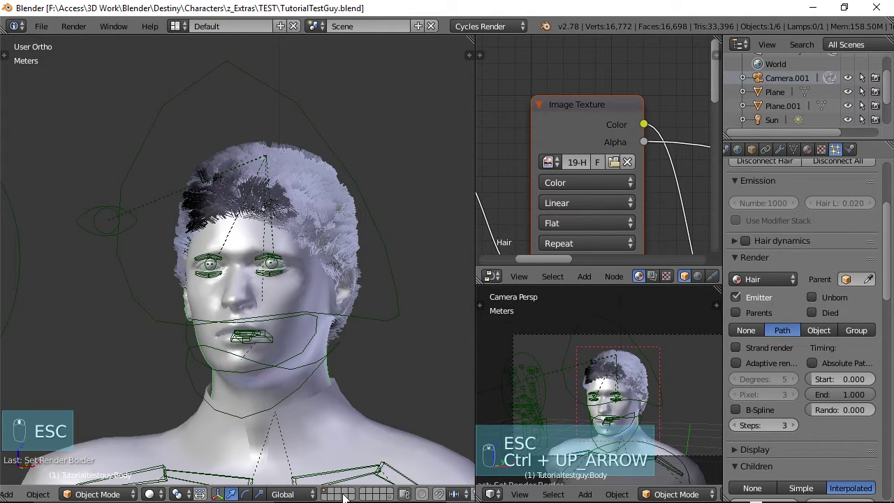
click(389, 497)
scroll(344, 397, down, 6)
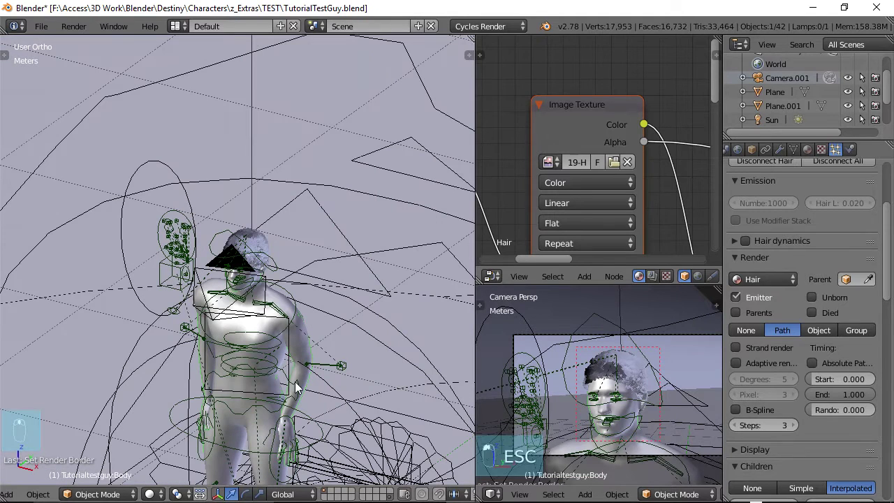
right_click(293, 349)
scroll(333, 372, down, 3)
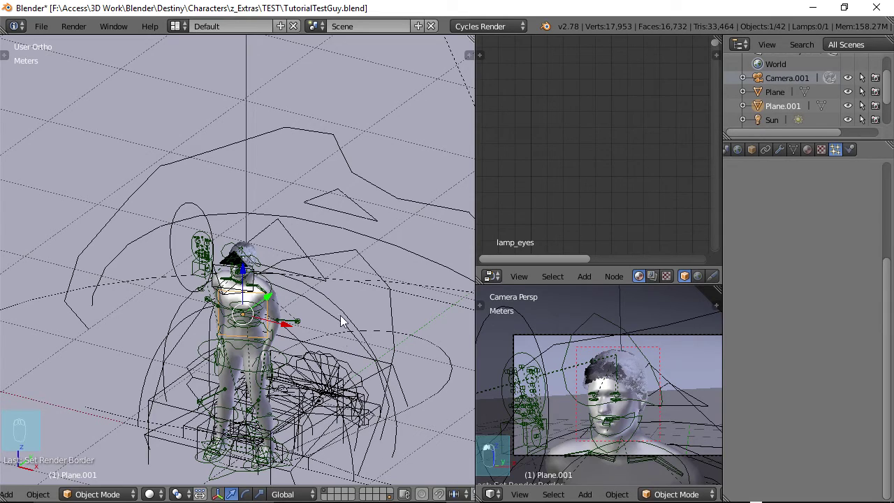
Tilt the view frontally and pan to frame the character, rig, lights and backdrop
key(KP_8)
key(KP_8)
key(KP_8)
key(KP_8)
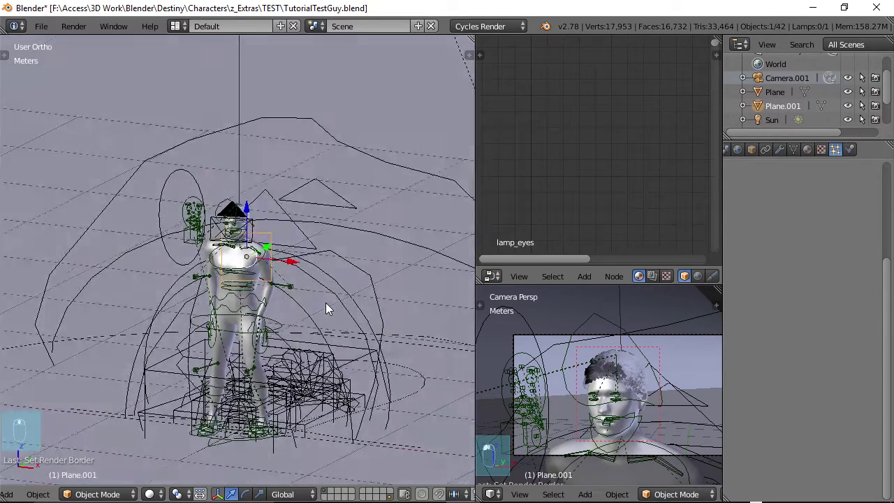
scroll(319, 293, up, 3)
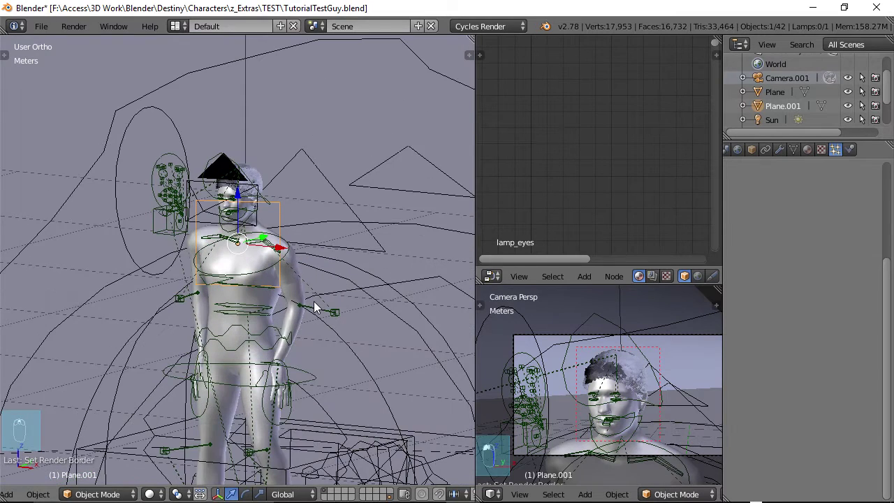
shift+middle_drag(290, 250, 322, 279)
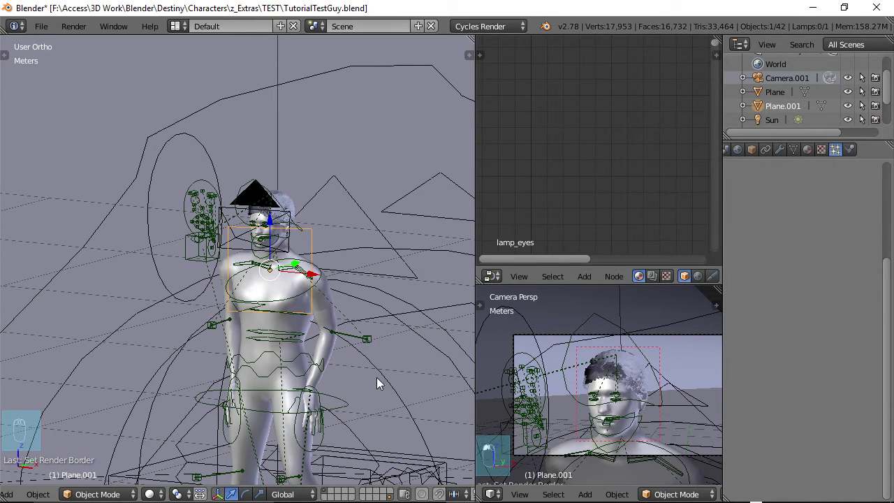
shift+middle_drag(355, 364, 306, 327)
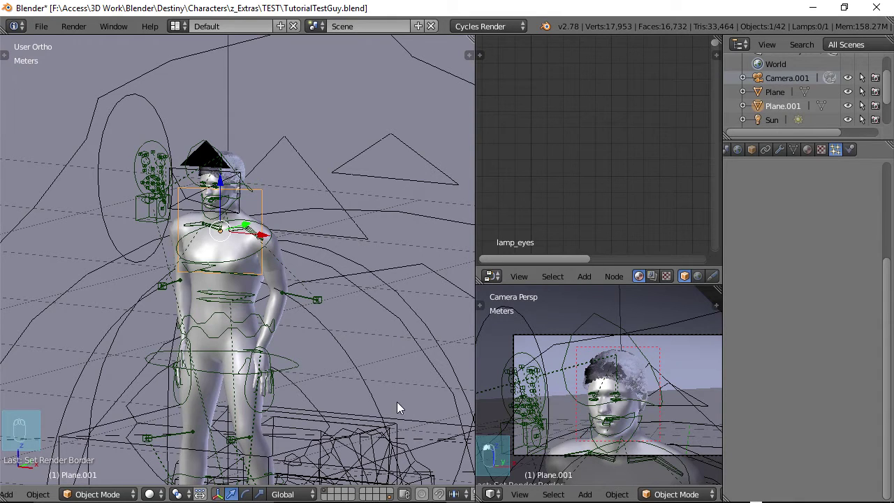
mouse_move(425, 497)
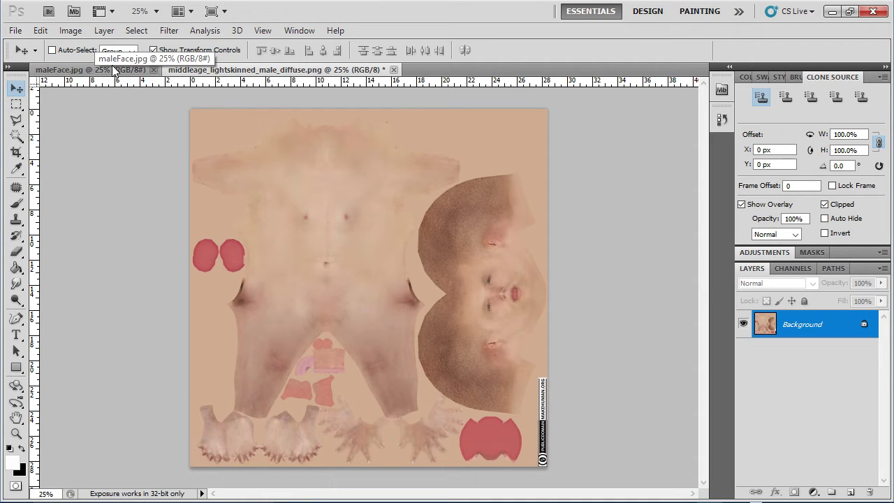
In maleFace.jpg, marquee-select a rectangle over the face from forehead to chin
click(114, 73)
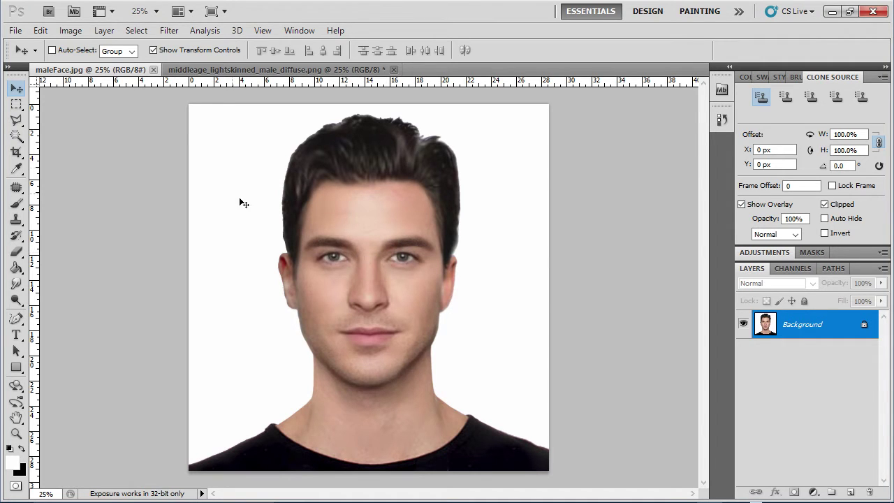
click(16, 104)
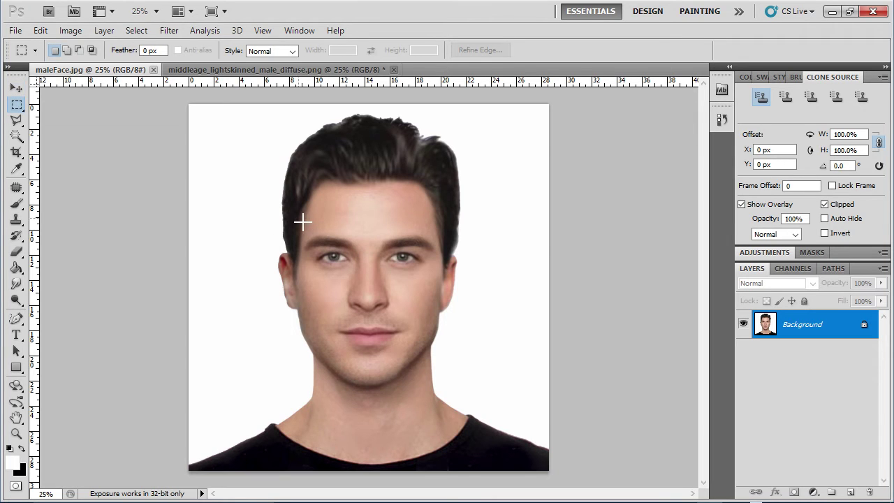
drag(295, 216, 445, 363)
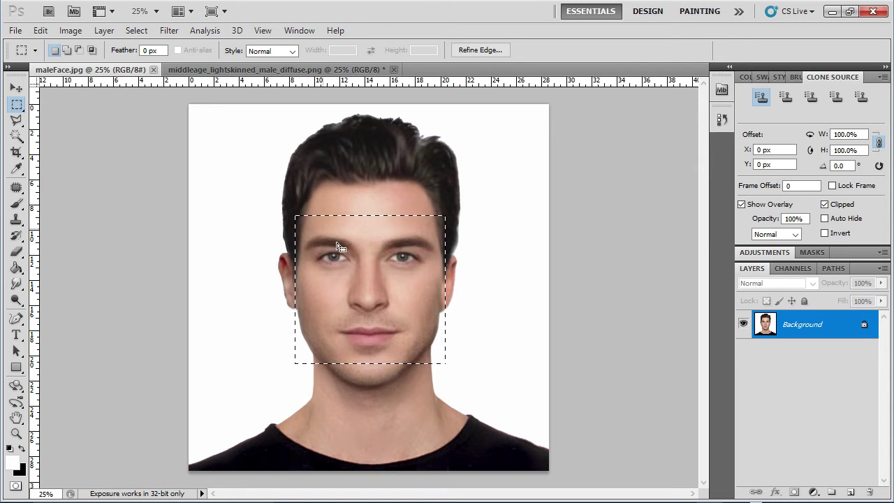
Paste the copied face onto a new empty layer in the skin texture document
click(229, 70)
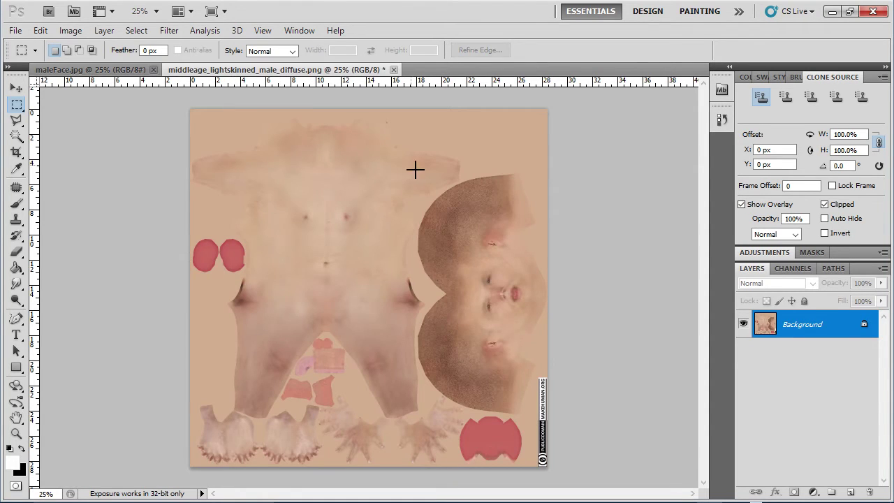
click(850, 492)
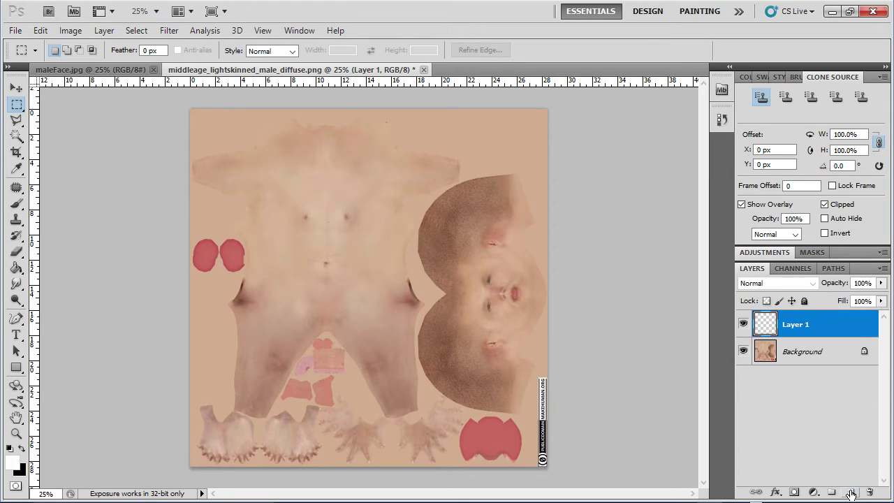
key(ctrl+v)
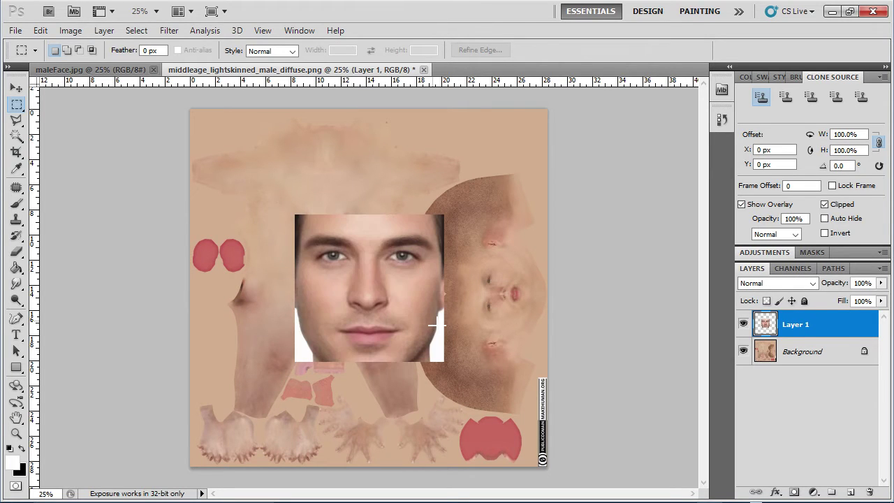
Rotate the pasted face -90°, move it right and down, and scale it to about 38%
click(17, 89)
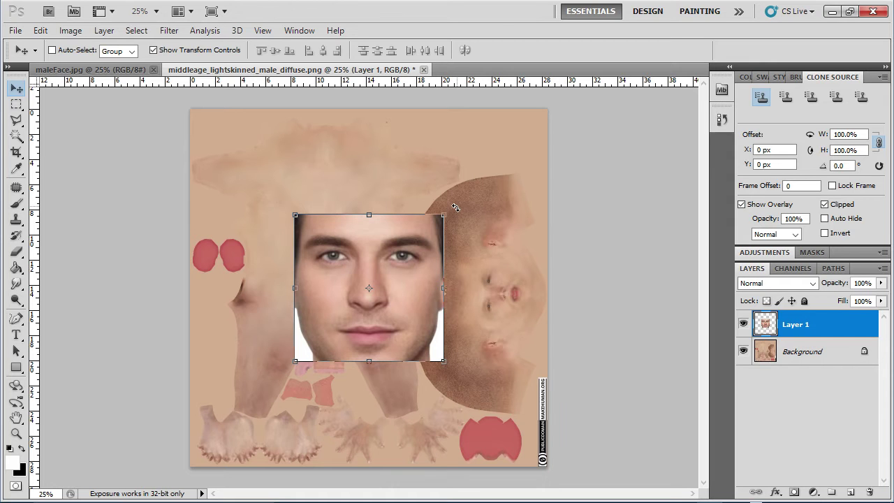
mouse_move(455, 207)
mouse_down()
mouse_move(423, 183)
mouse_move(343, 160)
mouse_move(279, 175)
mouse_up()
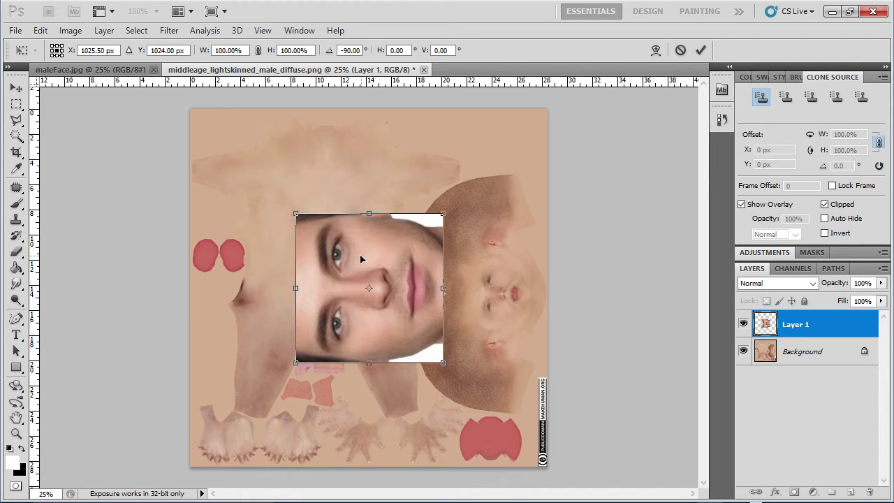
drag(365, 259, 490, 277)
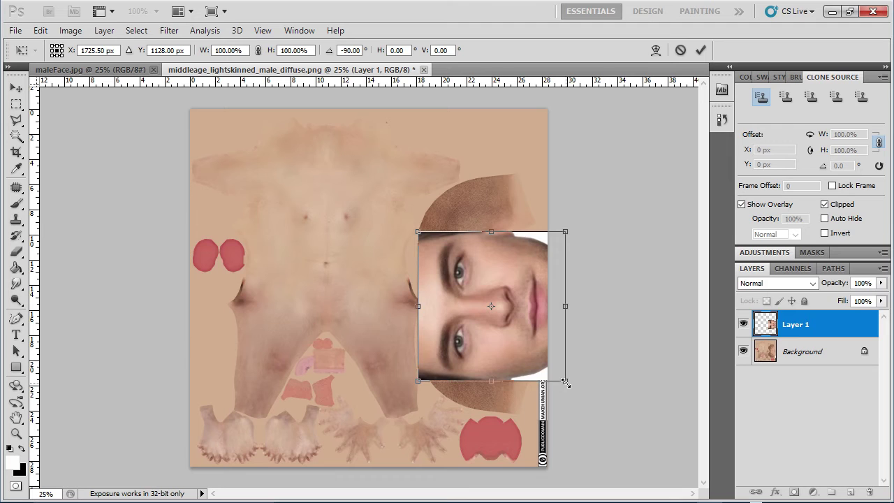
drag(565, 382, 513, 314)
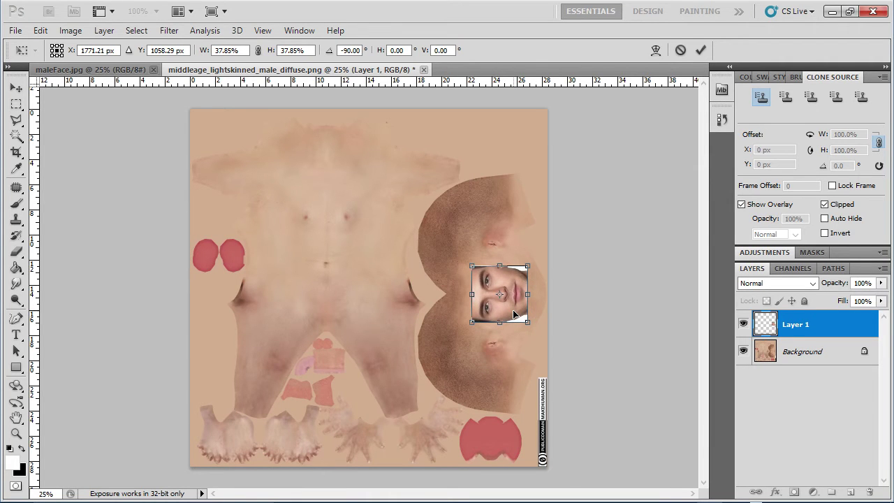
Zoom the texture to 66.7% and lower the face layer's opacity to 43%
key(ctrl+plus)
key(ctrl+plus)
key(ctrl+plus)
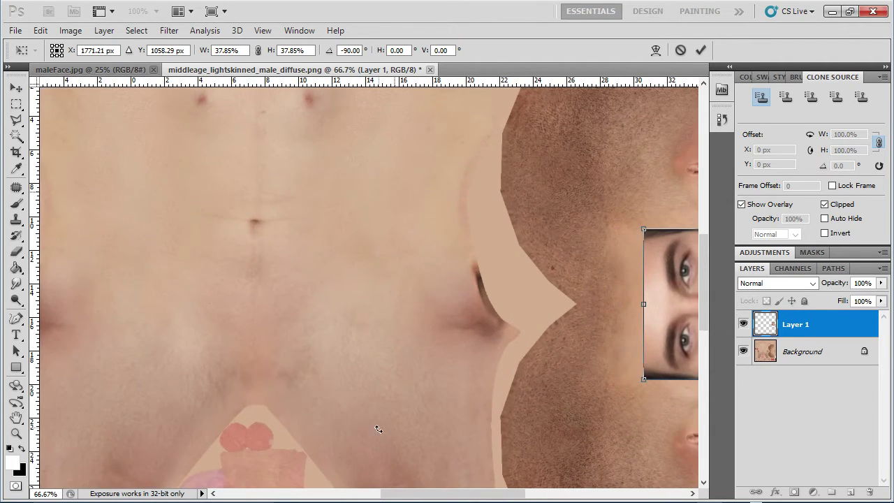
drag(419, 494, 491, 494)
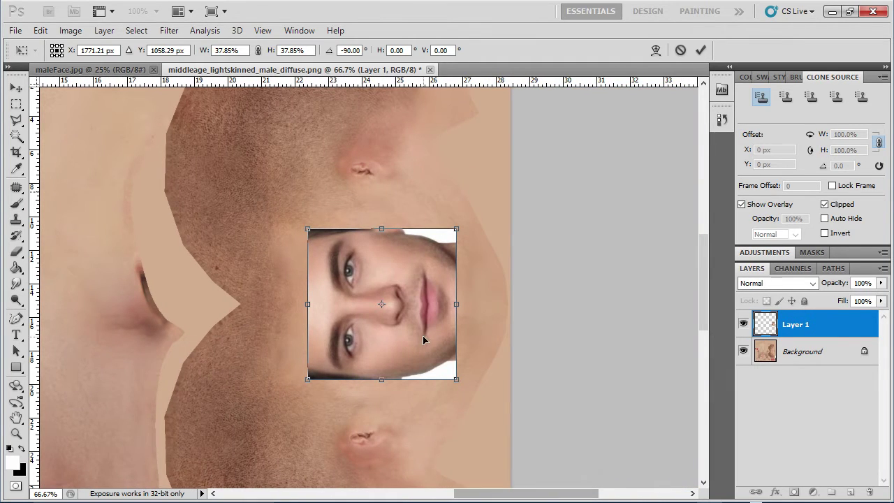
click(882, 284)
drag(884, 298, 841, 299)
click(389, 263)
Shrink the face to about 33% and nudge it into place over the texture's face area
mouse_move(388, 263)
mouse_down()
mouse_move(405, 272)
mouse_move(389, 260)
mouse_move(432, 265)
mouse_move(391, 262)
mouse_up()
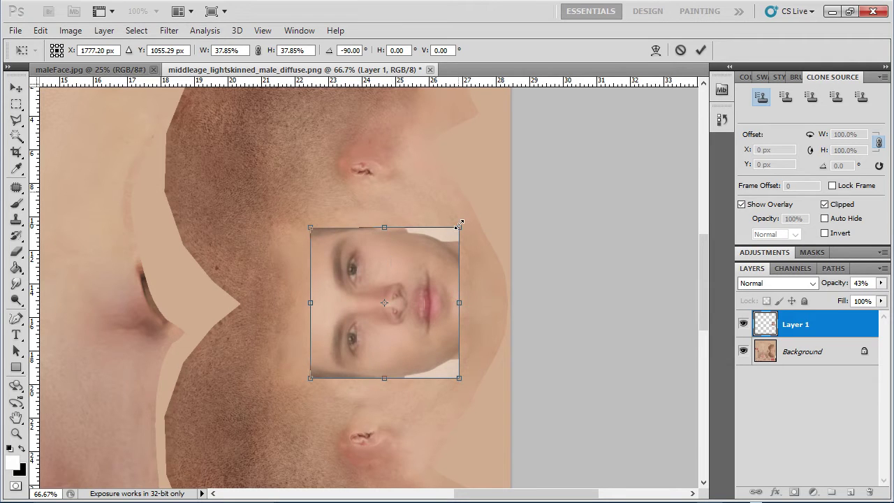
drag(458, 227, 449, 236)
mouse_move(402, 276)
mouse_down()
mouse_move(418, 270)
mouse_move(406, 271)
mouse_up()
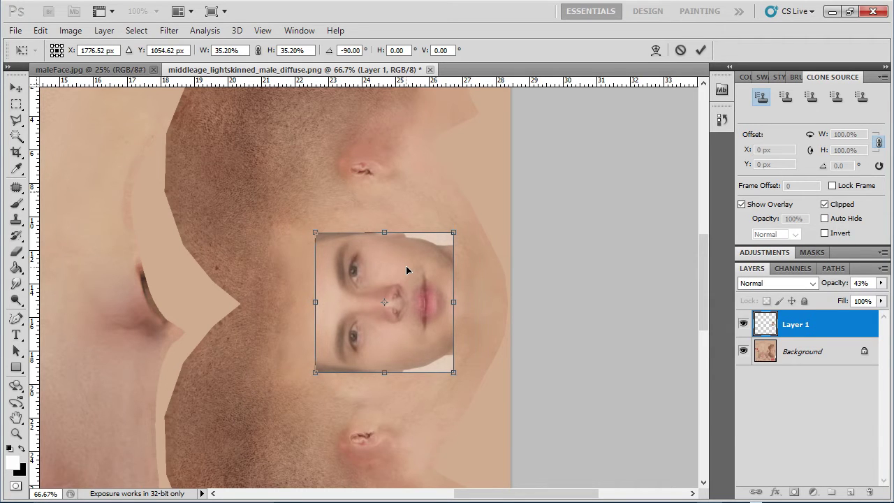
drag(406, 271, 407, 271)
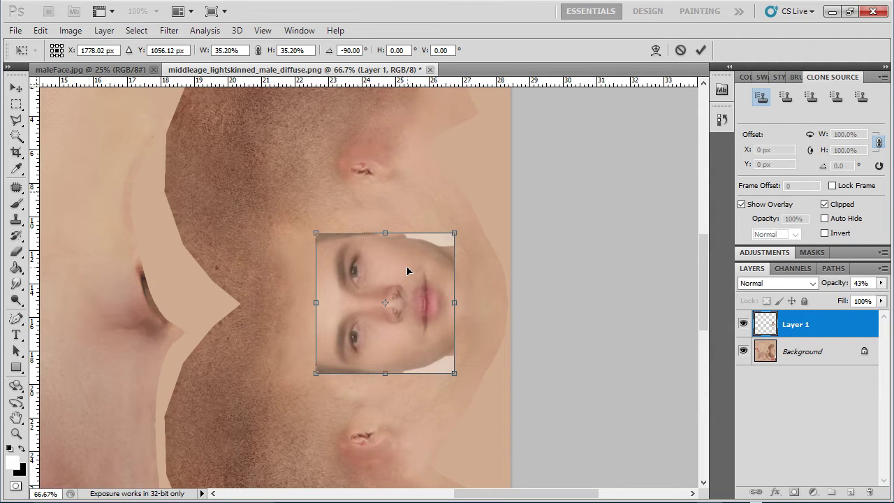
drag(402, 269, 404, 268)
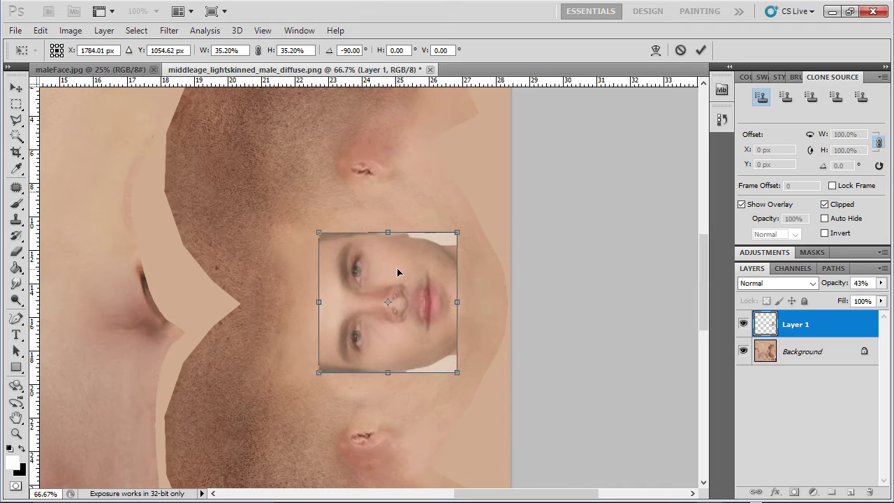
drag(398, 272, 396, 273)
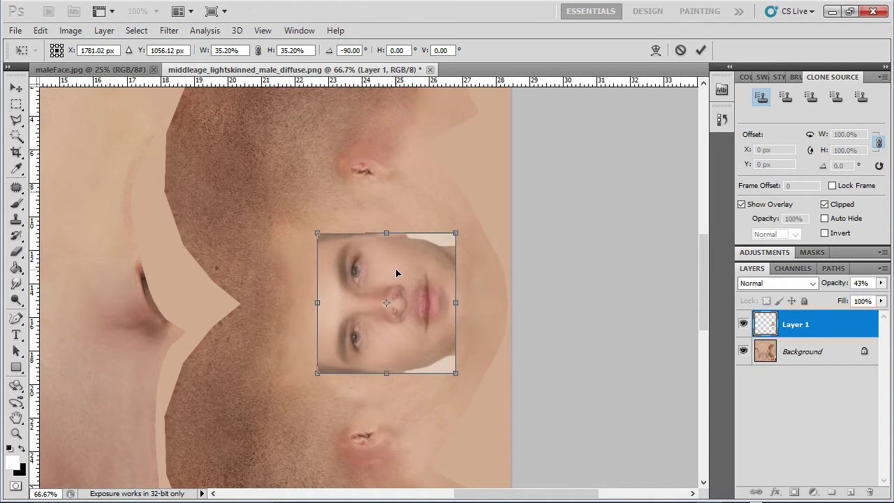
drag(395, 273, 398, 273)
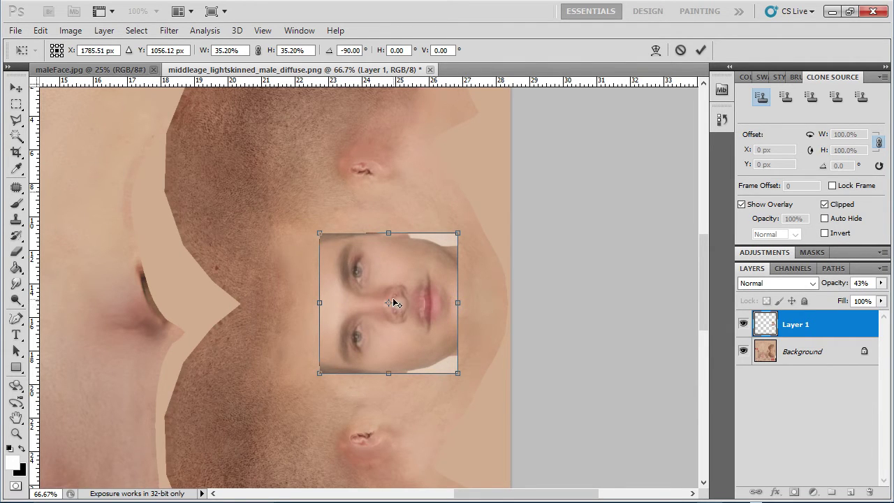
drag(459, 376, 450, 371)
drag(411, 344, 413, 347)
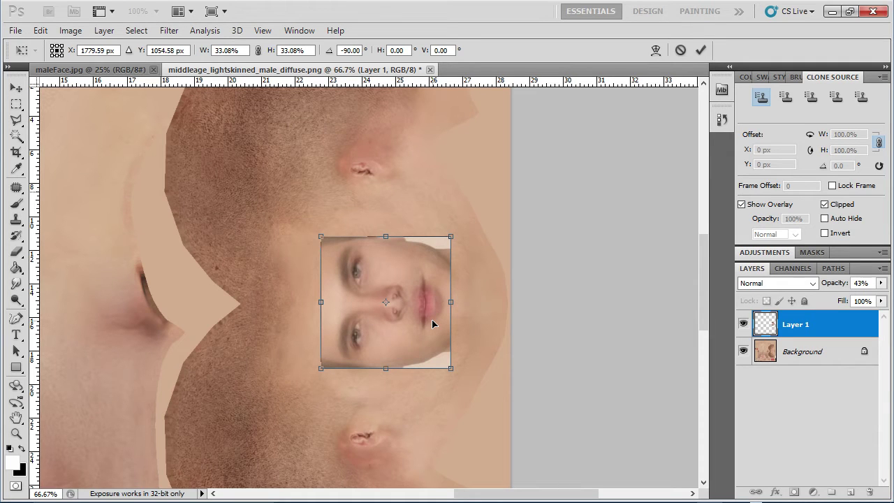
Commit the face transform and raise the face layer's opacity to 95%
key(Return)
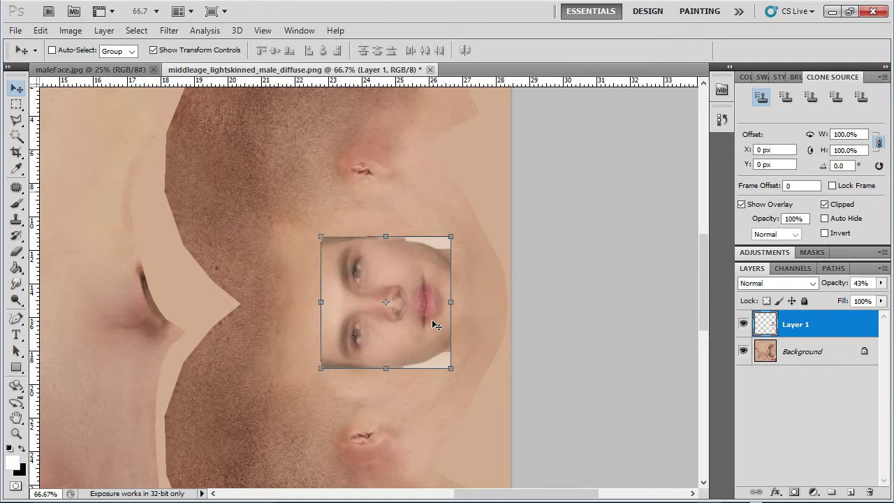
click(882, 283)
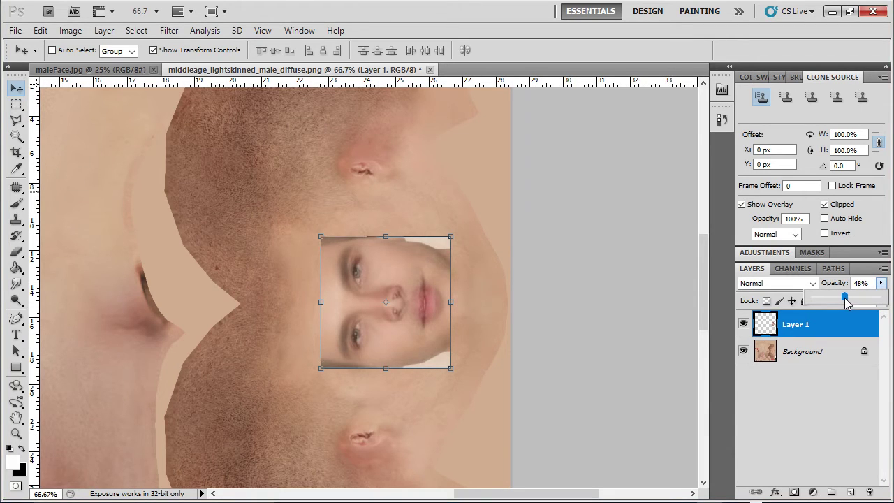
drag(846, 302, 880, 299)
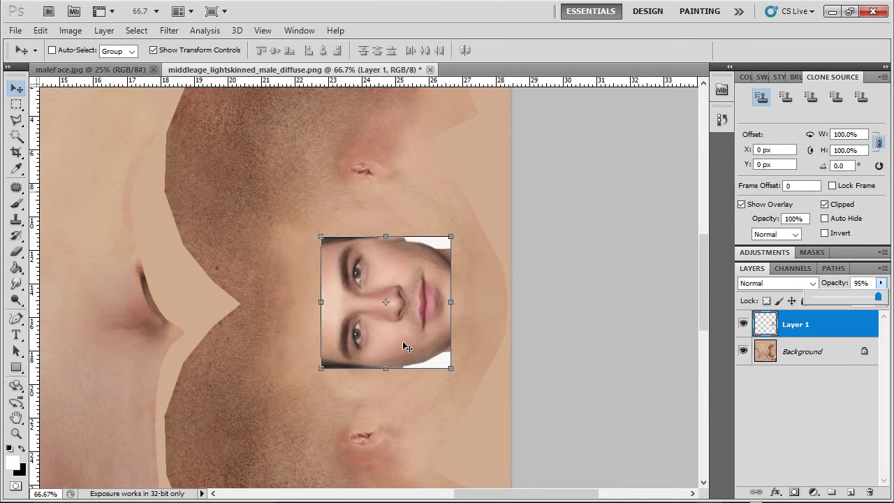
key(ctrl+plus)
key(ctrl+plus)
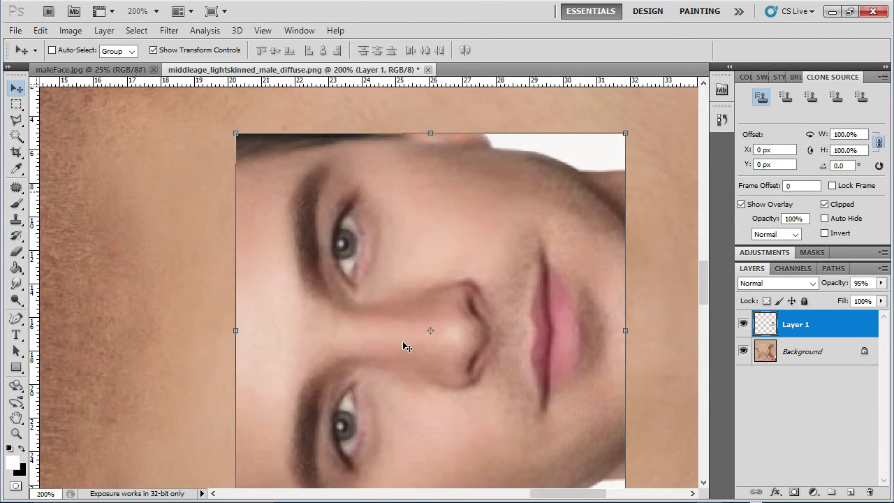
key(ctrl+minus)
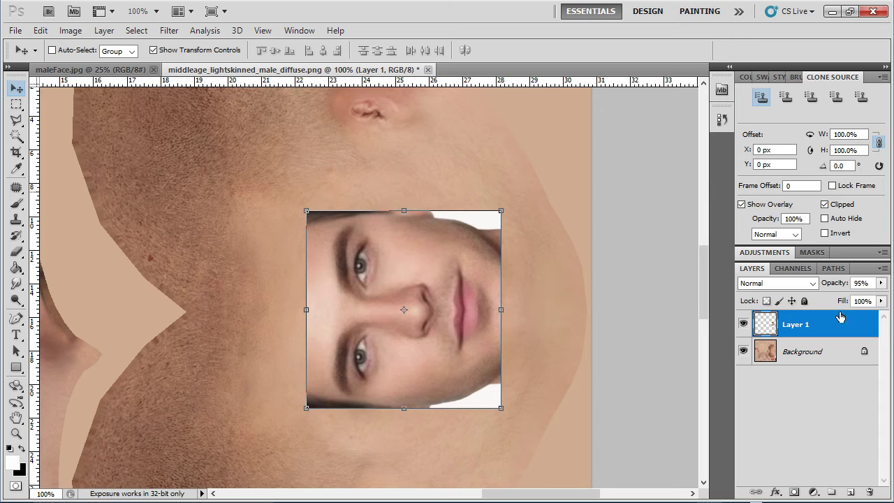
Look through the Color, Swatches and Brush Presets panels, then expand the Adjustments panel
click(746, 77)
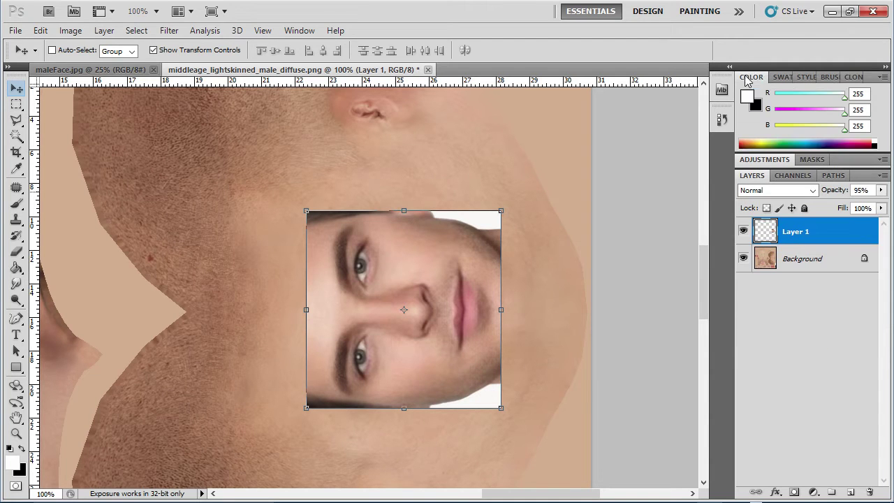
click(782, 77)
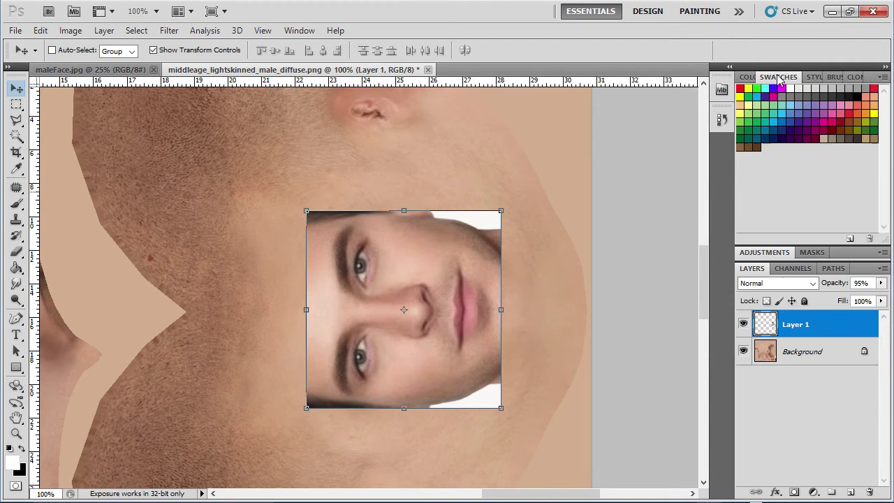
click(814, 76)
click(829, 78)
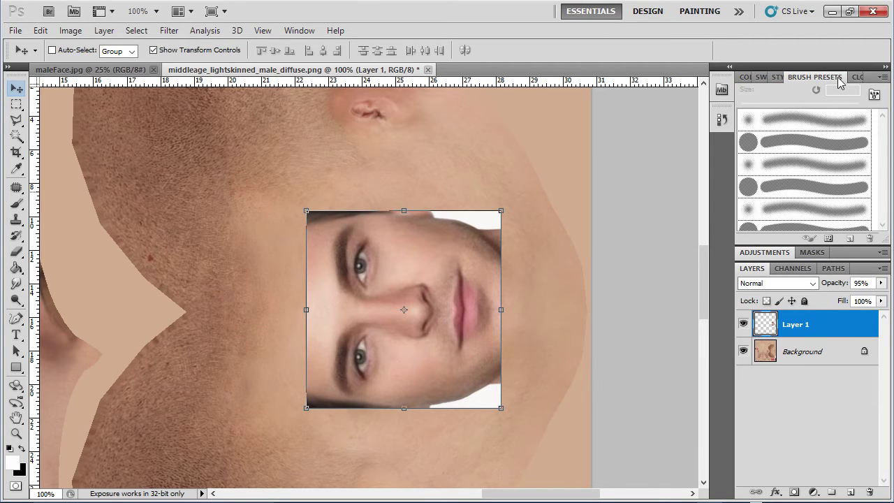
click(854, 77)
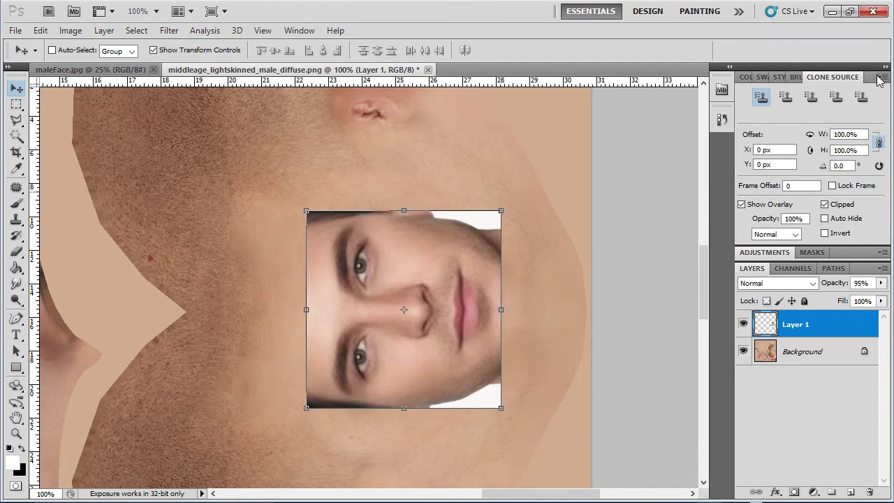
click(748, 78)
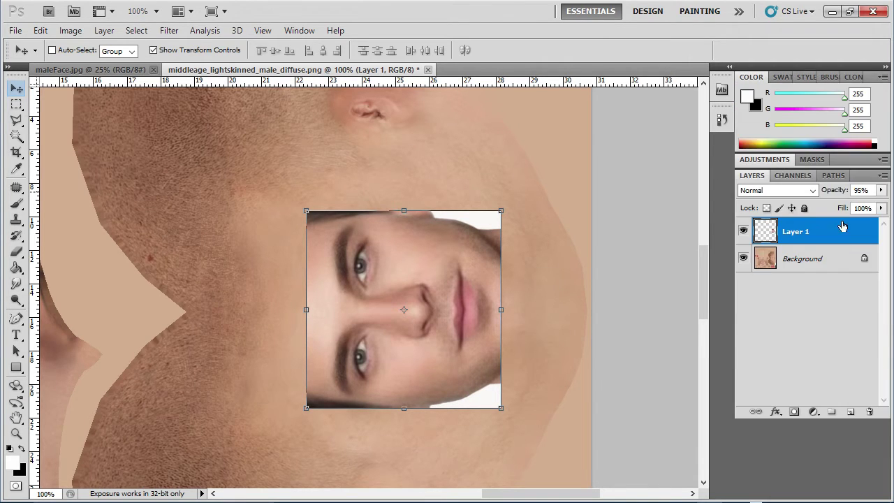
click(763, 160)
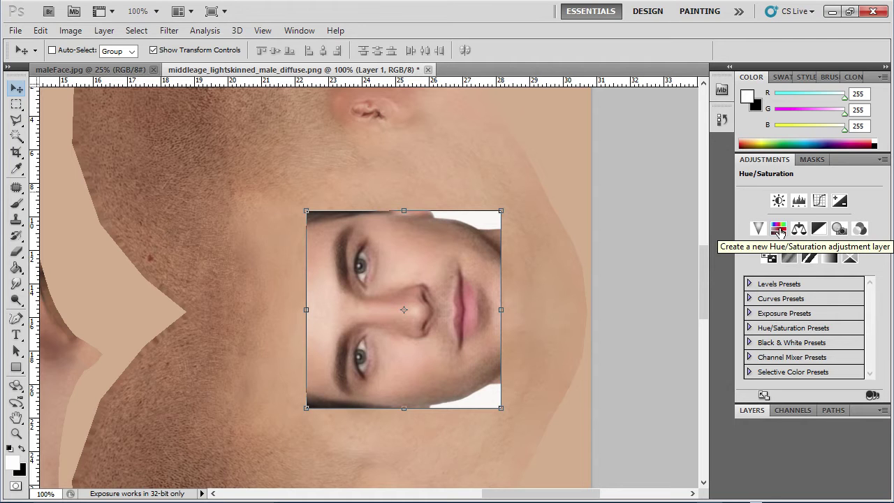
Add a Hue/Saturation adjustment layer at Hue +3, Saturation -1, Lightness +7
click(779, 231)
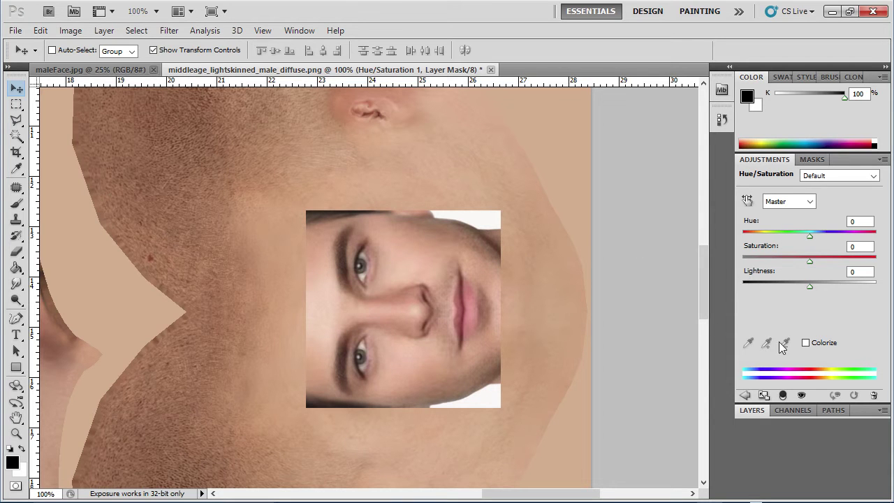
mouse_move(809, 236)
mouse_down()
mouse_move(794, 237)
mouse_move(805, 237)
mouse_up()
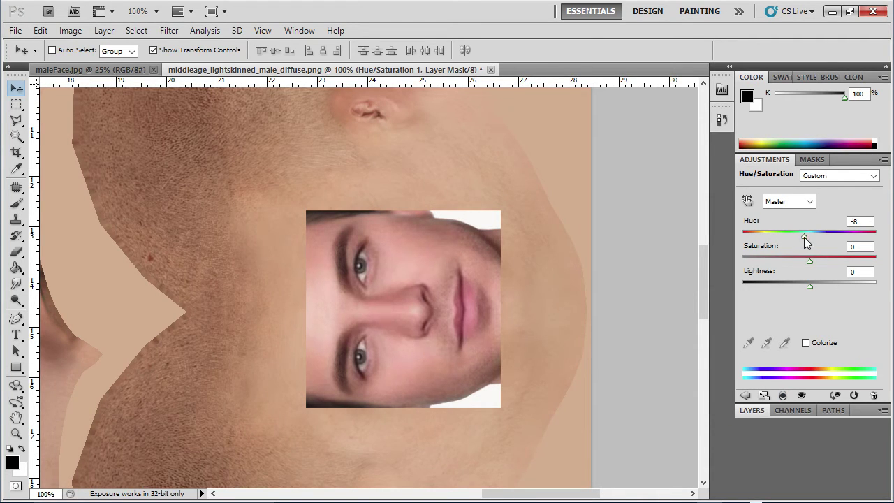
mouse_move(803, 237)
mouse_down()
mouse_move(796, 236)
mouse_move(802, 242)
mouse_up()
drag(812, 240, 812, 284)
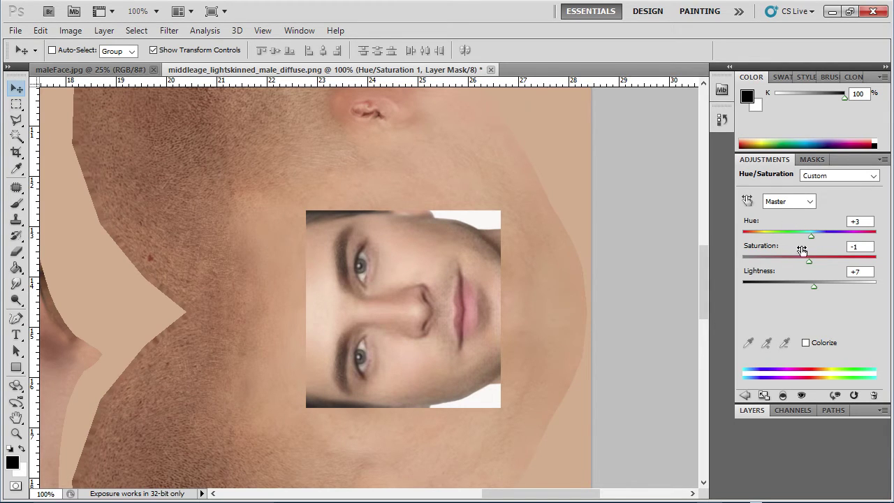
On Layer 1, erase the face photo's hard top, left and bottom edges and nose bridge
click(750, 410)
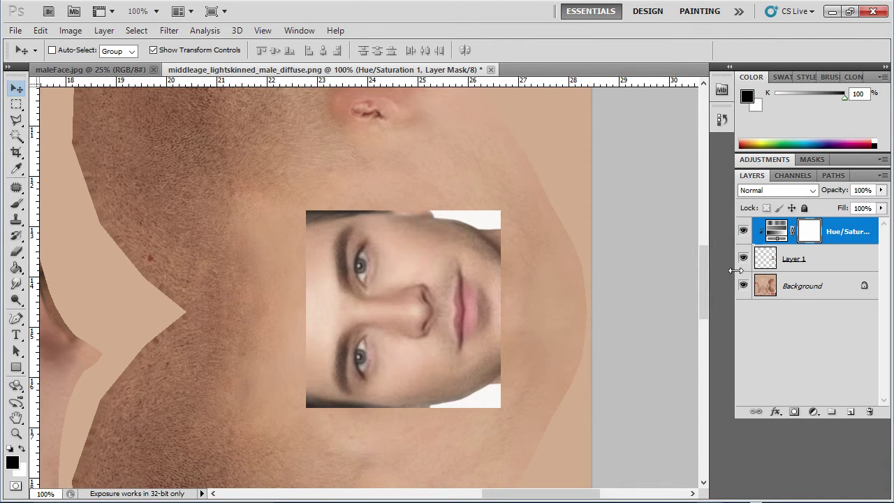
click(814, 262)
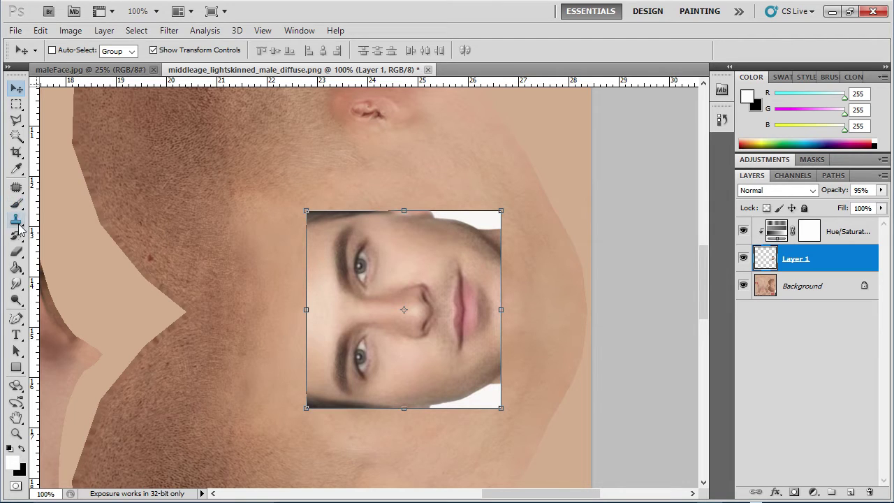
click(16, 252)
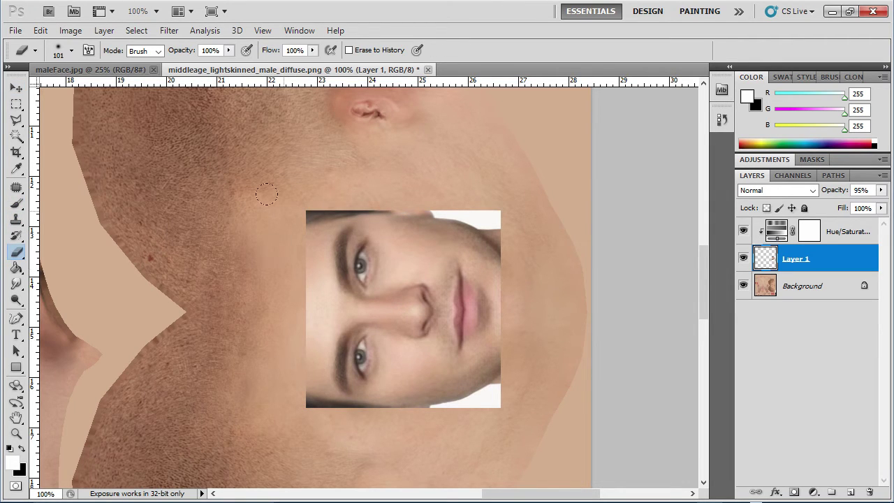
mouse_move(489, 222)
mouse_down()
mouse_move(474, 203)
mouse_move(472, 241)
mouse_move(439, 179)
mouse_move(488, 363)
mouse_move(489, 292)
mouse_move(443, 413)
mouse_move(437, 365)
mouse_move(412, 394)
mouse_move(374, 407)
mouse_move(265, 389)
mouse_move(325, 421)
mouse_move(377, 408)
mouse_up()
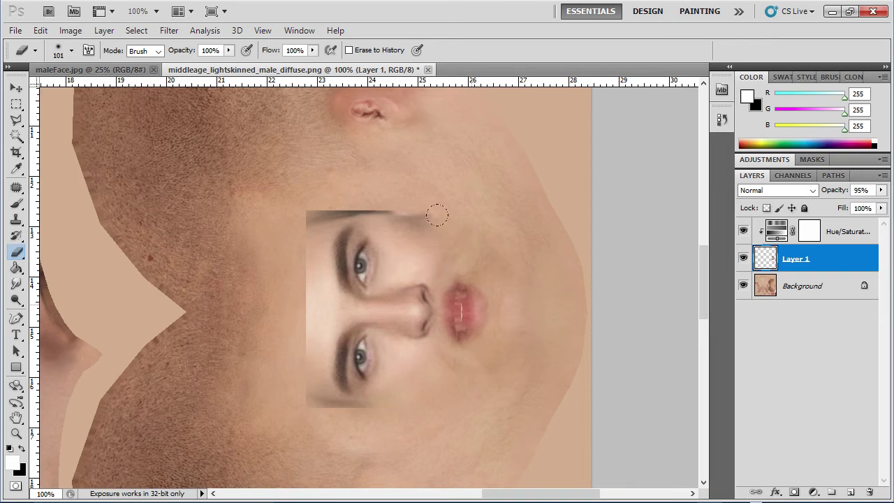
mouse_move(431, 205)
mouse_down()
mouse_move(323, 170)
mouse_move(280, 185)
mouse_up()
drag(396, 178, 310, 173)
mouse_move(268, 246)
mouse_down()
mouse_move(275, 265)
mouse_move(267, 324)
mouse_up()
mouse_move(265, 366)
mouse_down()
mouse_move(289, 403)
mouse_move(319, 425)
mouse_move(389, 410)
mouse_move(306, 407)
mouse_move(384, 405)
mouse_up()
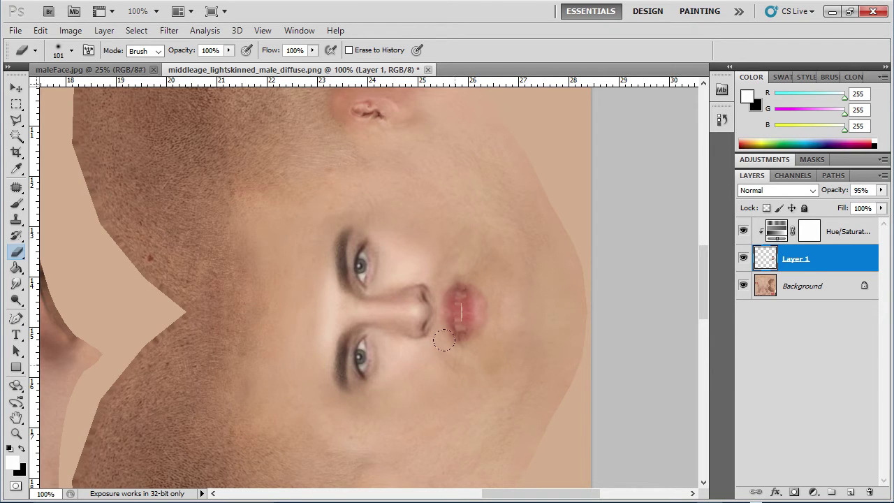
mouse_move(444, 323)
mouse_down()
mouse_move(414, 288)
mouse_move(411, 306)
mouse_move(415, 271)
mouse_move(413, 288)
mouse_move(366, 255)
mouse_move(368, 224)
mouse_move(404, 310)
mouse_move(384, 312)
mouse_move(365, 355)
mouse_move(365, 331)
mouse_move(367, 368)
mouse_move(371, 322)
mouse_move(373, 363)
mouse_up()
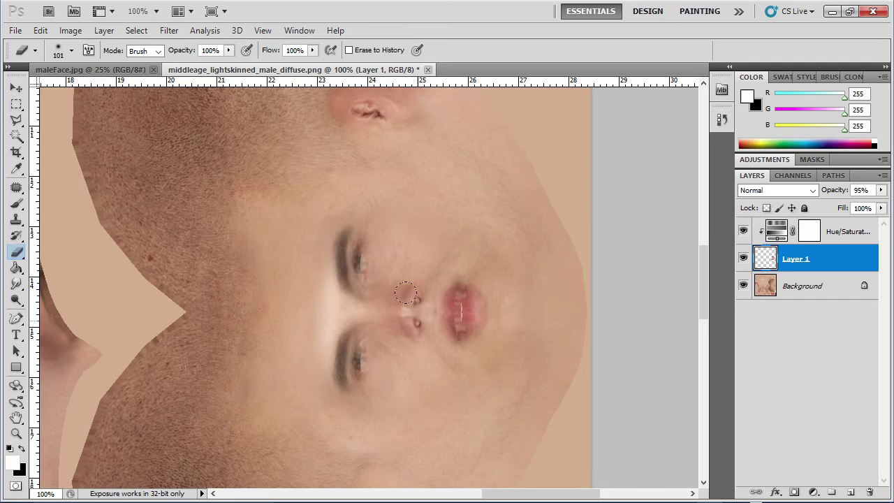
Shrink the eraser to 59 px to fade between the eyes, then to 45 px
right_click(233, 277)
drag(322, 323, 306, 315)
mouse_move(289, 261)
mouse_down()
mouse_move(310, 298)
mouse_move(317, 301)
mouse_move(307, 281)
mouse_move(332, 306)
mouse_move(307, 274)
mouse_move(336, 307)
mouse_move(312, 322)
mouse_move(310, 306)
mouse_move(305, 332)
mouse_move(312, 297)
mouse_move(295, 360)
mouse_move(293, 309)
mouse_move(290, 375)
mouse_up()
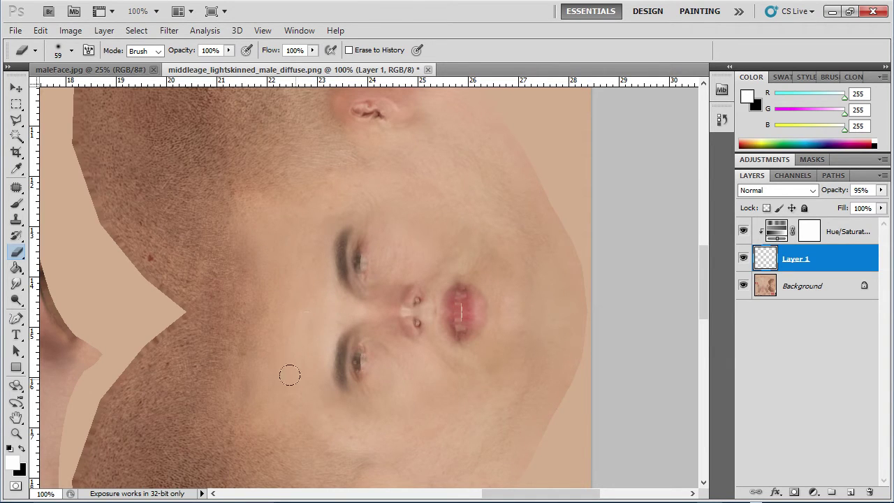
right_click(449, 302)
drag(485, 335, 482, 338)
click(413, 304)
Set Layer 1 to 100% opacity and compare against maleFace.jpg before returning to the texture
click(881, 190)
drag(878, 204, 886, 205)
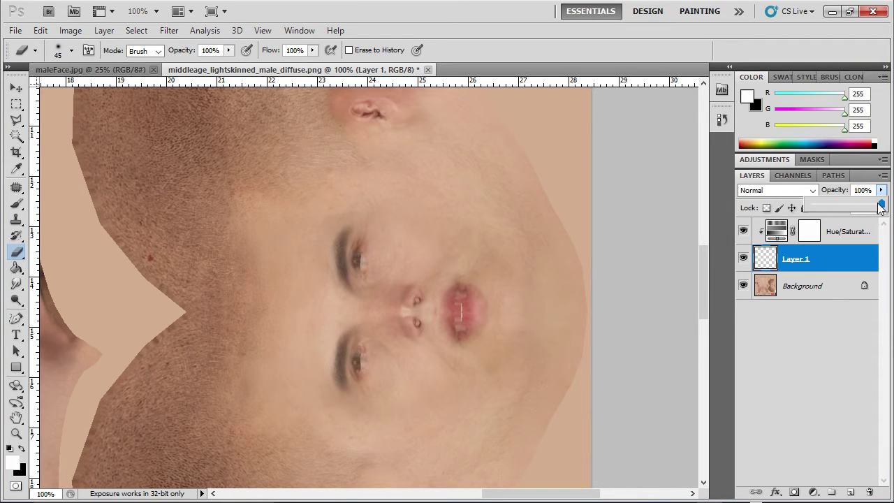
mouse_move(881, 203)
mouse_down()
mouse_move(824, 217)
mouse_move(891, 218)
mouse_up()
click(120, 70)
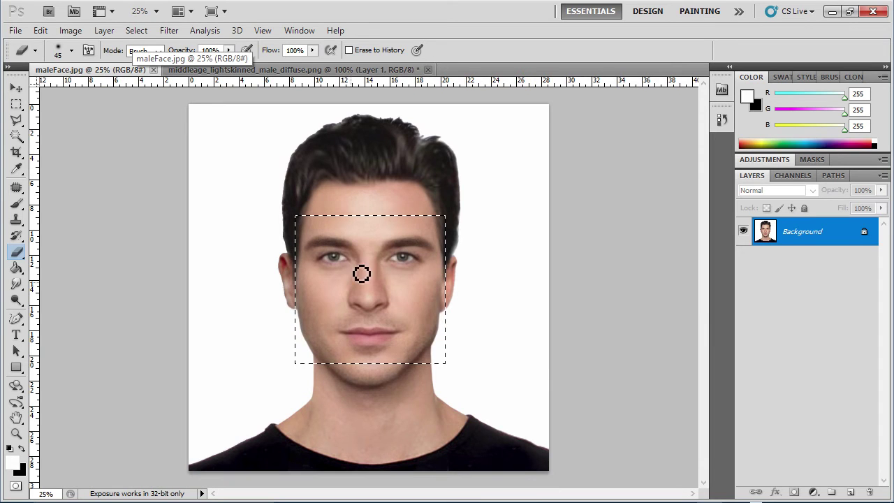
click(217, 70)
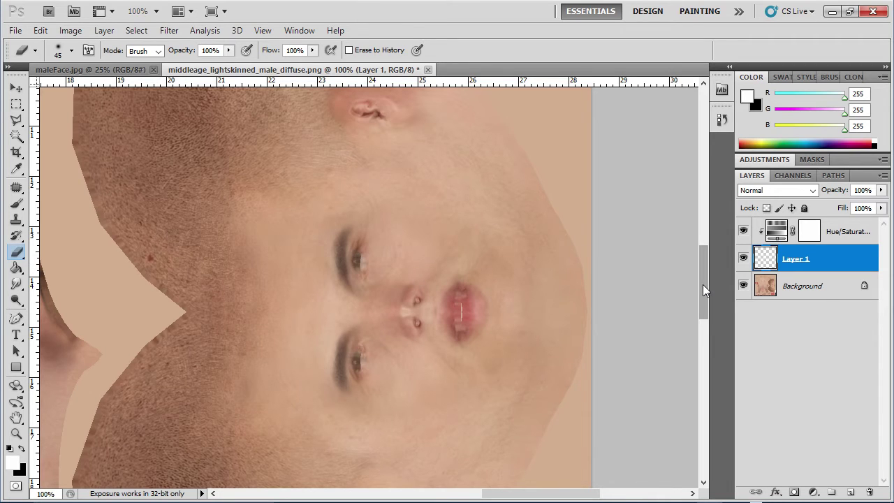
Add a new empty Layer 2 and enlarge the painting brush
drag(703, 284, 702, 281)
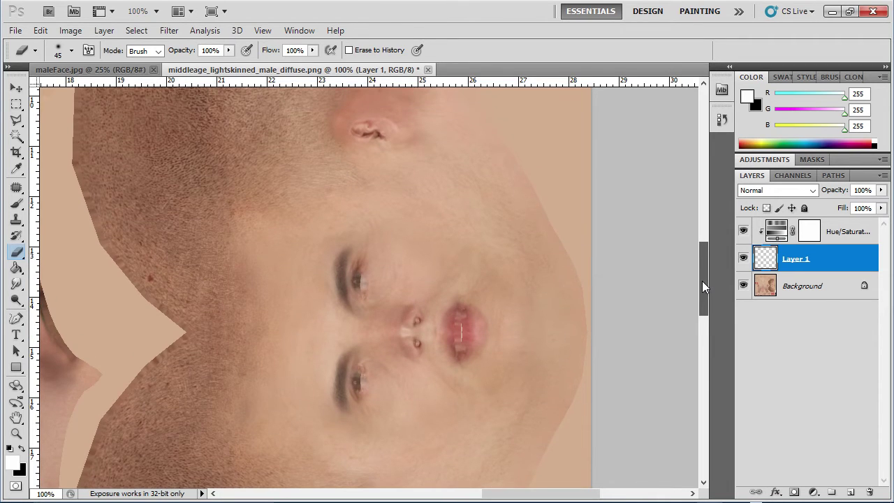
click(850, 493)
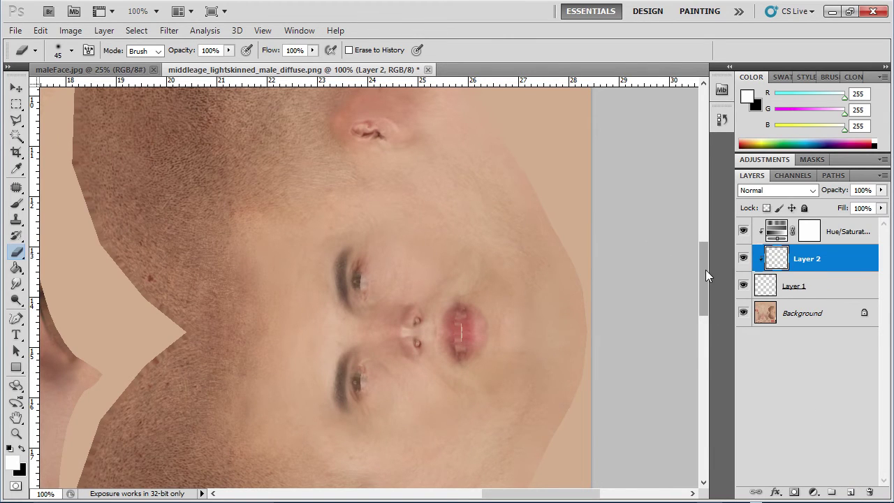
drag(706, 270, 704, 250)
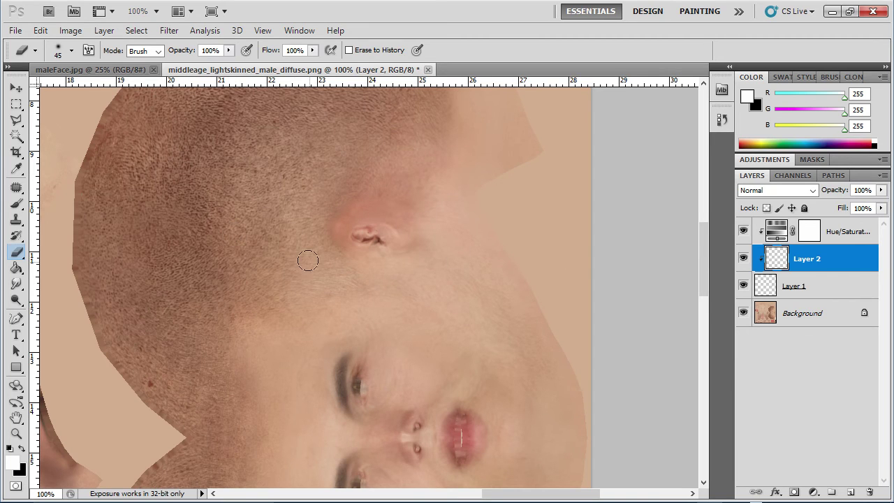
click(17, 205)
right_click(190, 187)
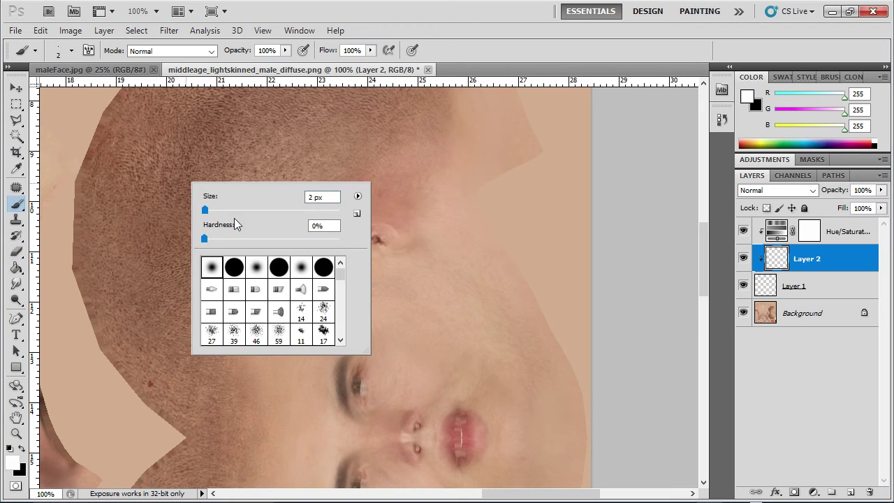
drag(208, 209, 284, 210)
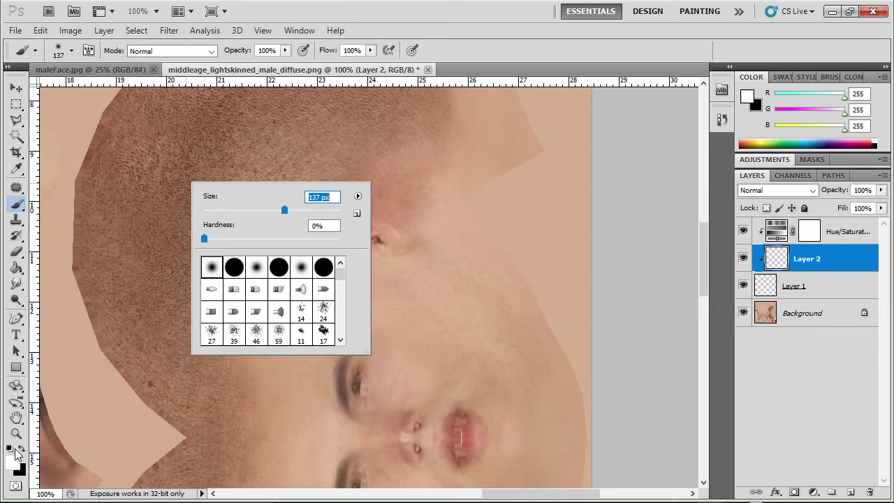
click(172, 114)
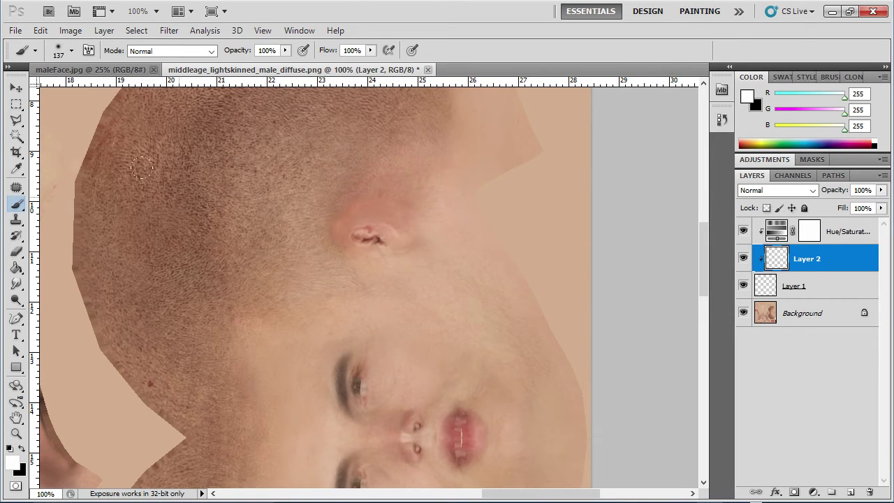
Move Layer 2 below Layer 1 and restore the original foreground colour with the brush
key(e)
key(x)
scroll(419, 279, up, 2)
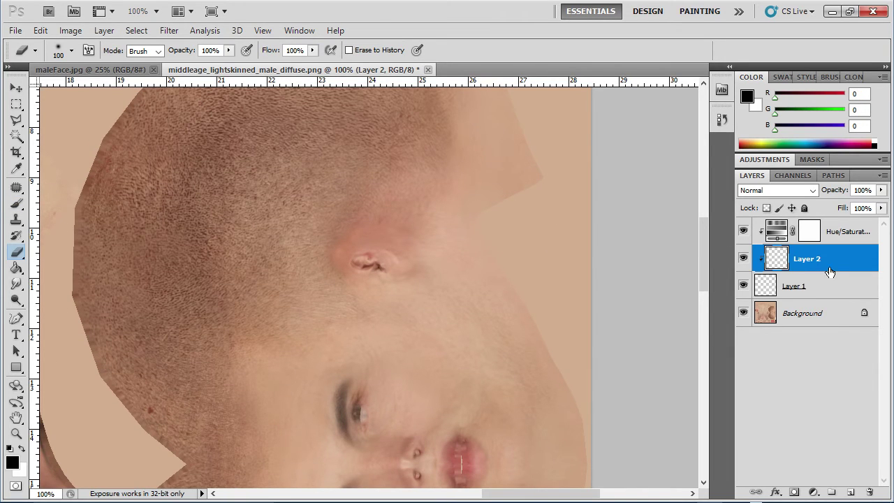
drag(833, 267, 835, 301)
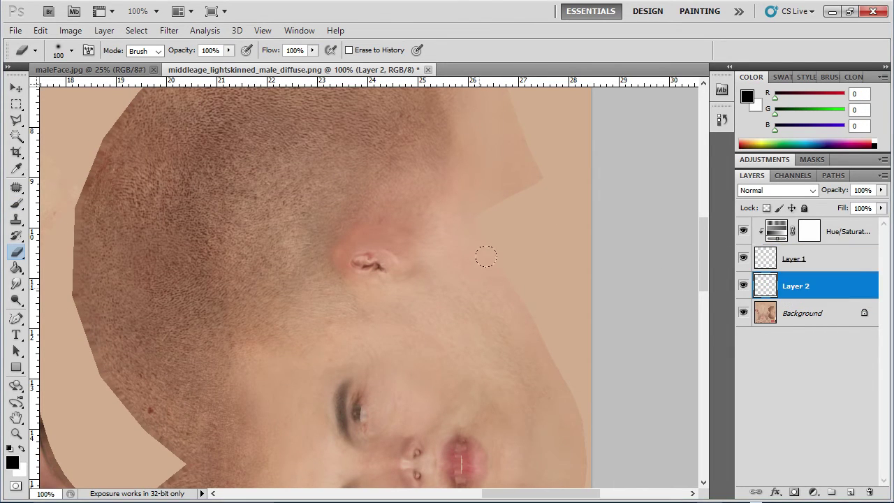
click(22, 448)
key(b)
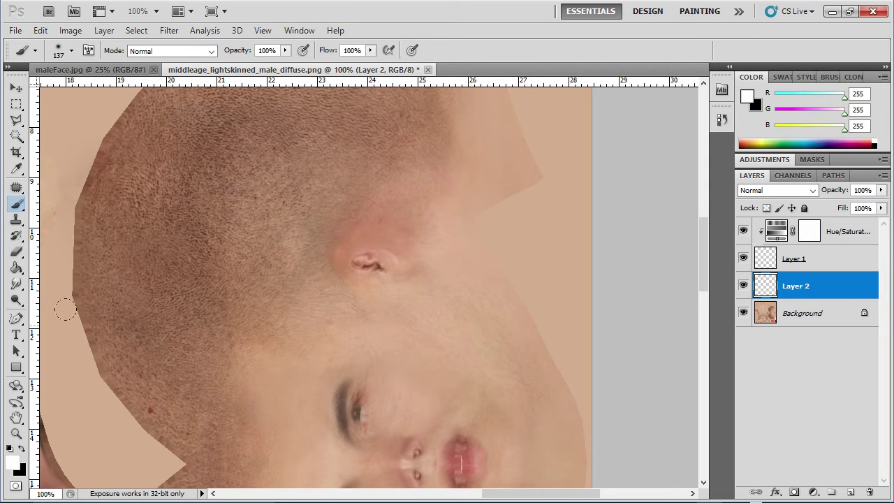
Paint grey (160,156,156) over the scalp and set Layer 2's opacity to 52%
click(14, 461)
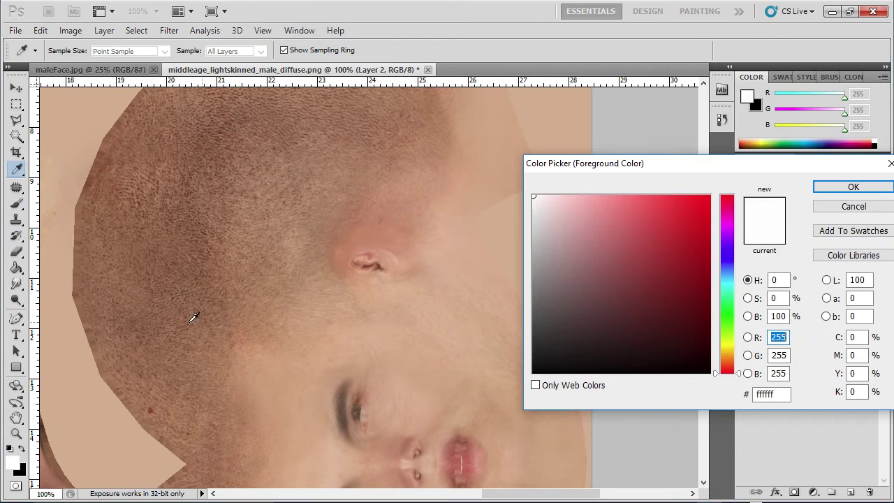
click(538, 262)
click(826, 190)
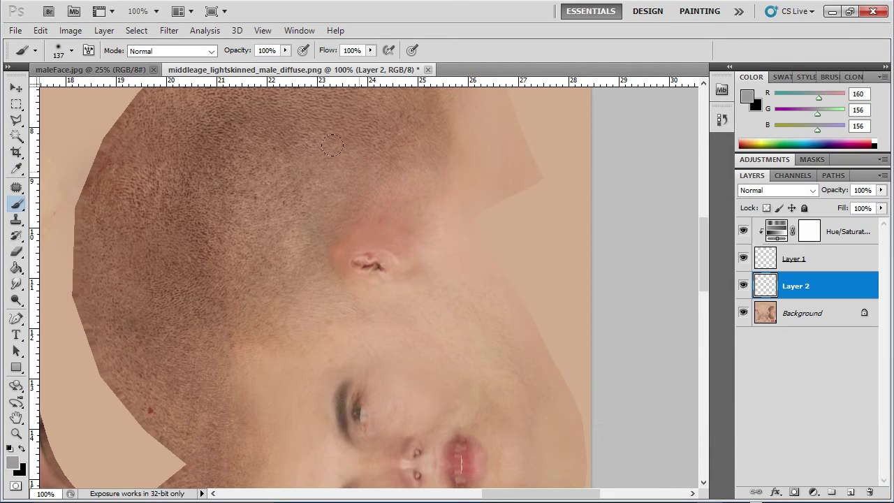
mouse_move(276, 146)
mouse_down()
mouse_move(175, 181)
mouse_move(183, 95)
mouse_move(91, 241)
mouse_move(167, 244)
mouse_move(363, 119)
mouse_move(70, 92)
mouse_move(178, 98)
mouse_move(98, 115)
mouse_move(84, 256)
mouse_move(264, 130)
mouse_move(350, 105)
mouse_move(378, 114)
mouse_move(192, 249)
mouse_move(157, 370)
mouse_move(103, 335)
mouse_up()
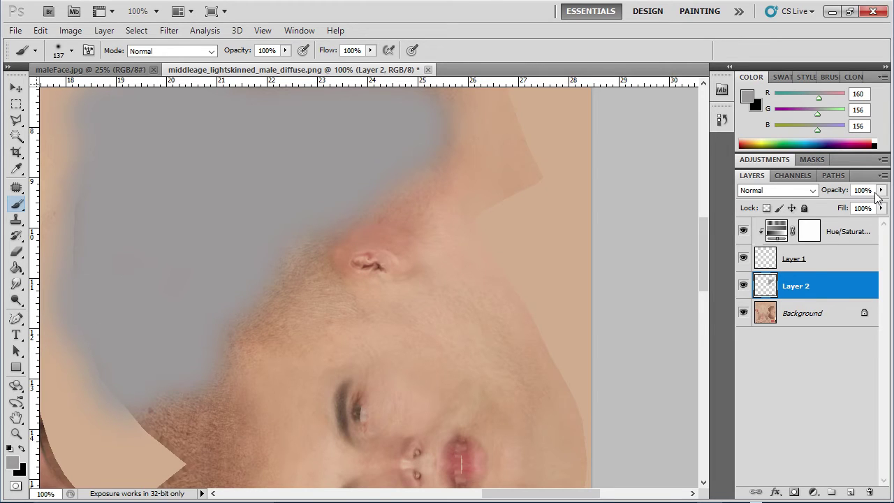
click(881, 190)
drag(879, 202, 845, 213)
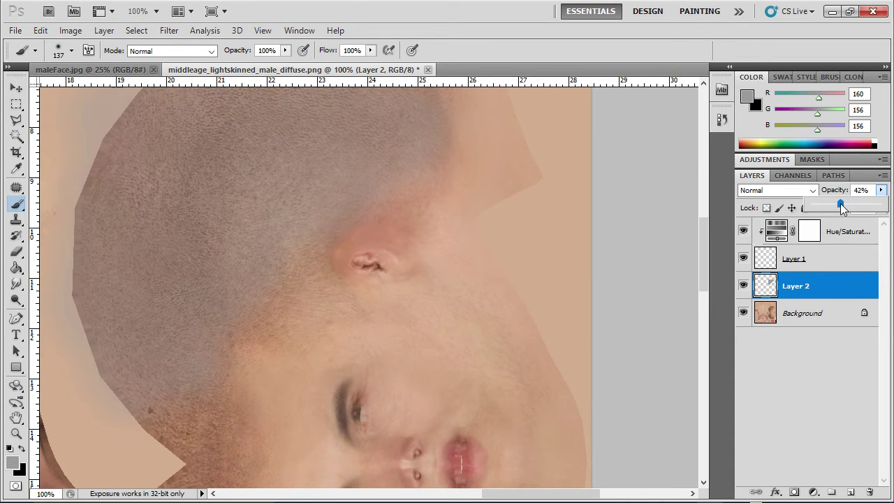
drag(842, 208, 849, 209)
mouse_move(703, 259)
mouse_down()
mouse_move(701, 335)
mouse_move(703, 239)
mouse_move(702, 309)
mouse_up()
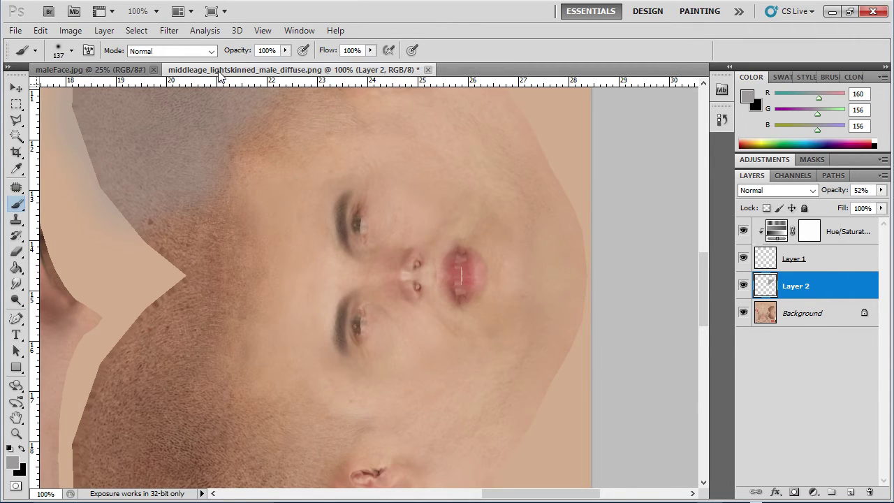
Save As PNG format named TutorialTestGuy_skin.png, accepting the default PNG Options
click(14, 31)
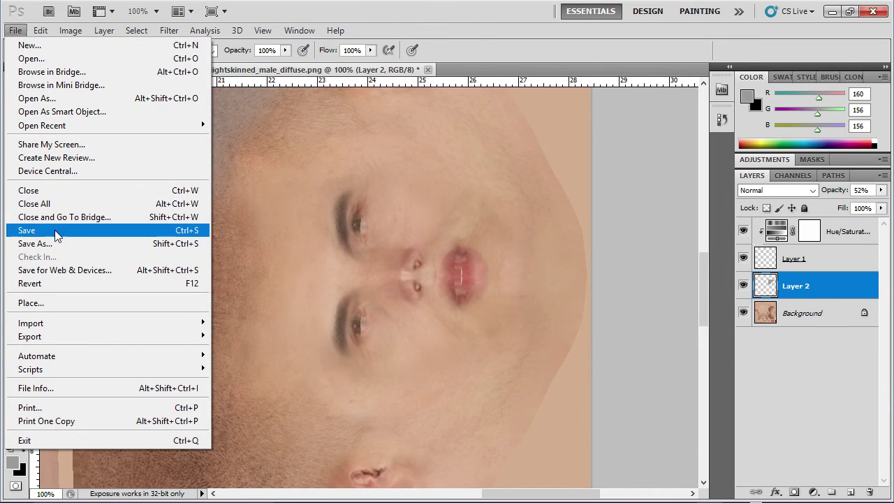
click(35, 242)
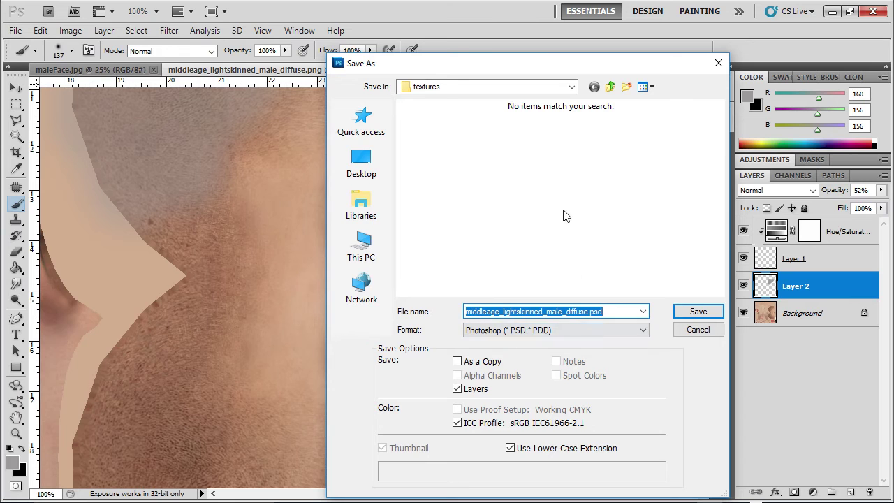
click(548, 331)
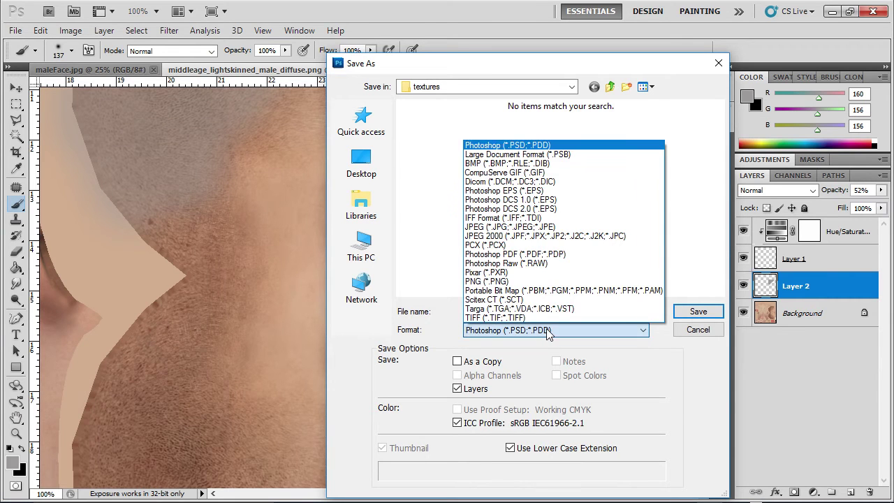
click(502, 280)
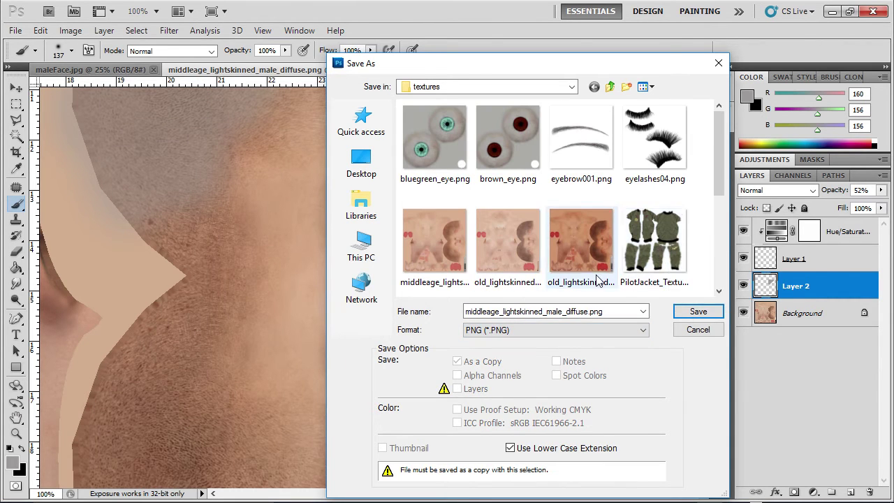
click(539, 314)
double_click(538, 312)
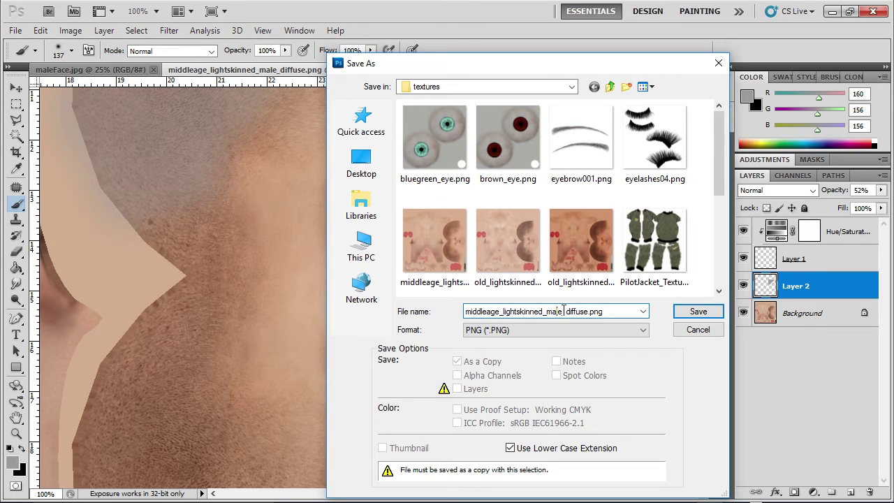
drag(563, 312, 453, 321)
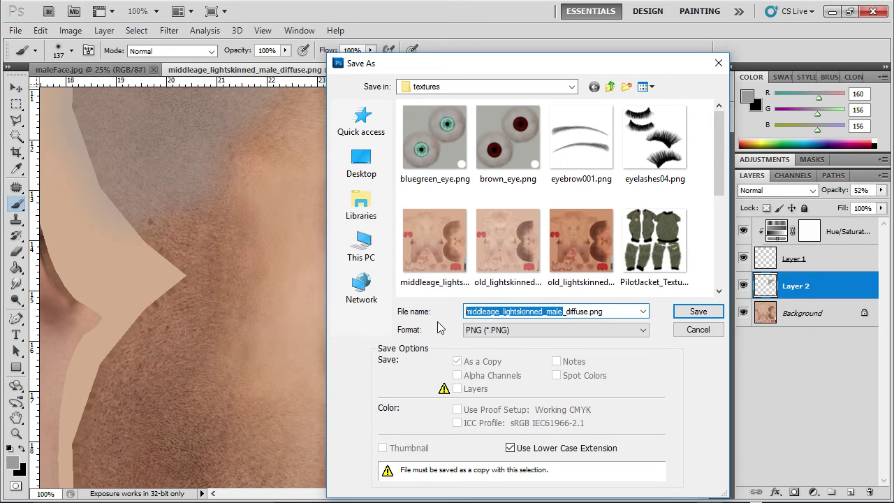
key(Delete)
key(Delete)
key(Delete)
key(Delete)
key(Delete)
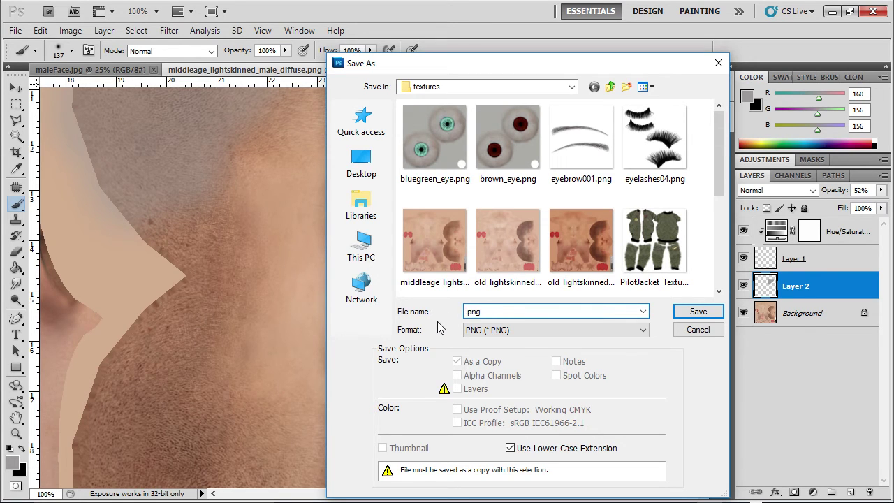
text(TutorialTestGuy_sk)
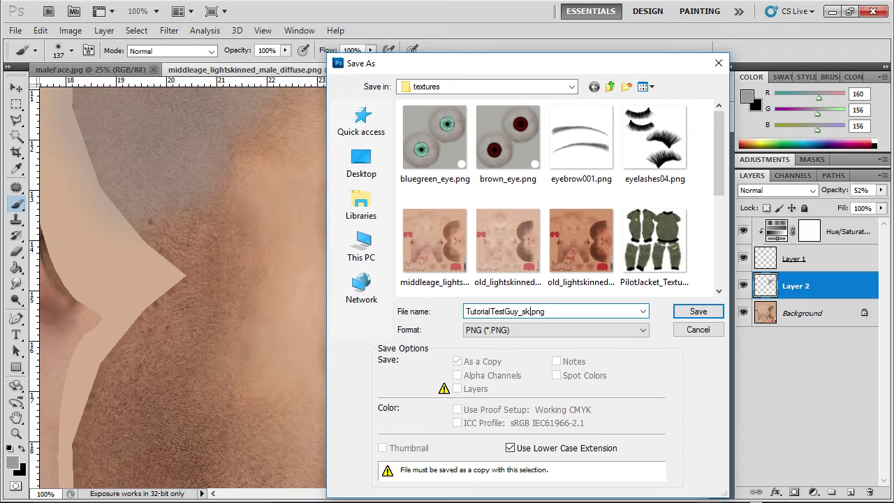
text(in)
key(Return)
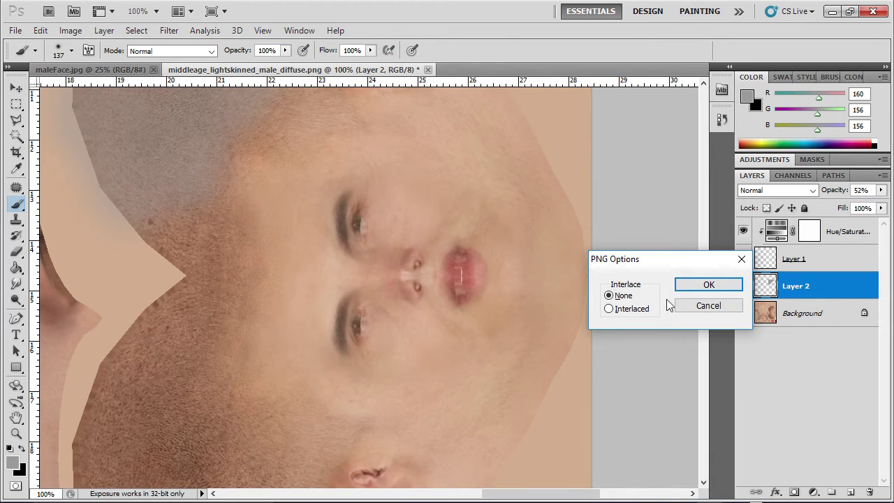
click(693, 285)
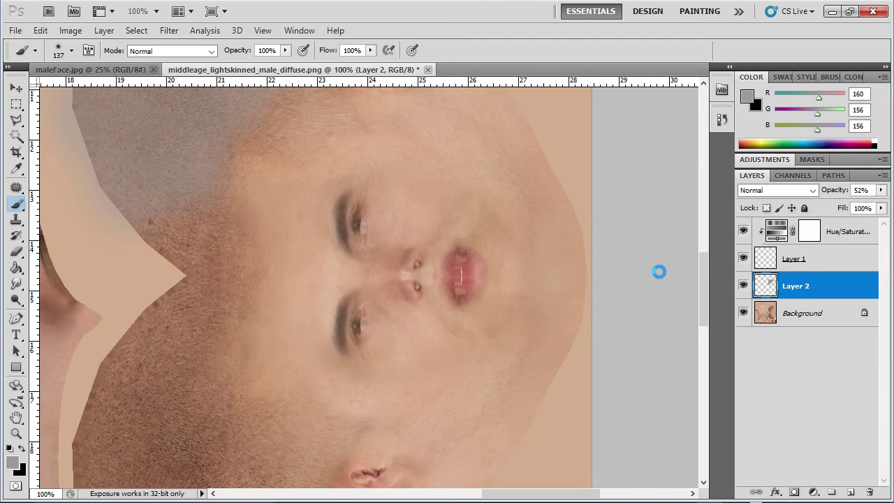
Load TutorialTestGuy_skin.png into the body skin material's Image Texture, replacing the old diffuse texture
click(832, 11)
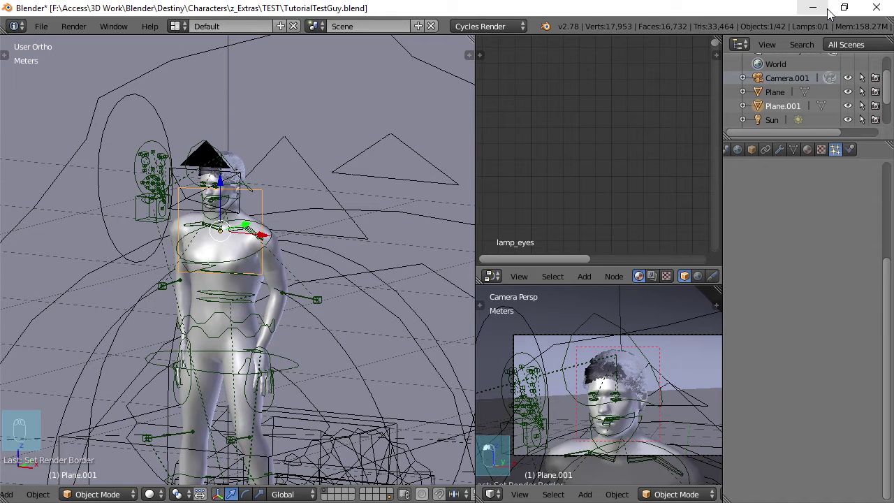
scroll(328, 251, up, 6)
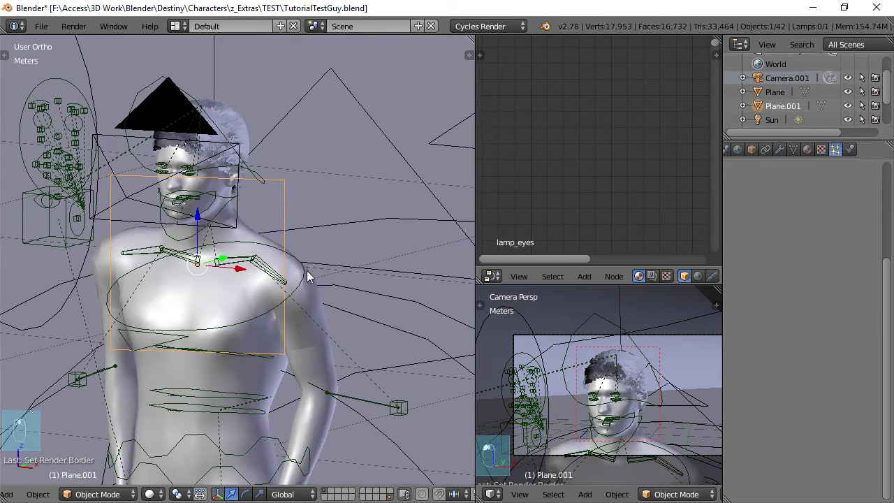
right_click(181, 228)
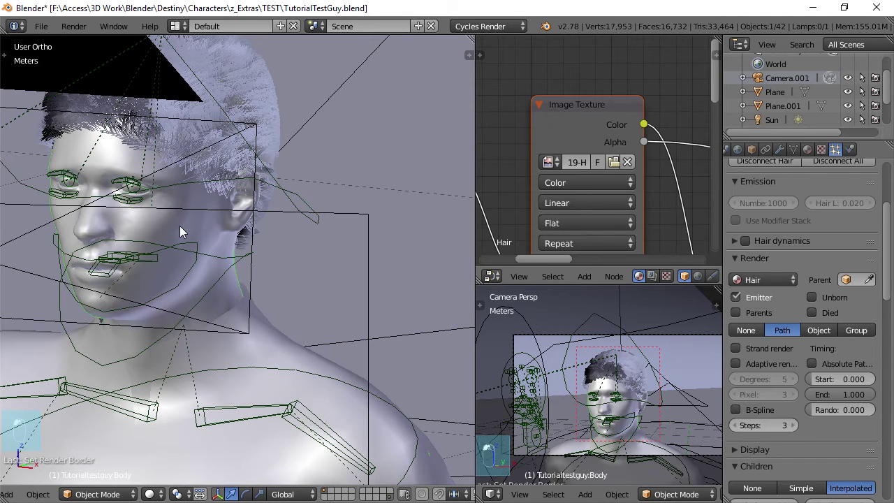
click(808, 150)
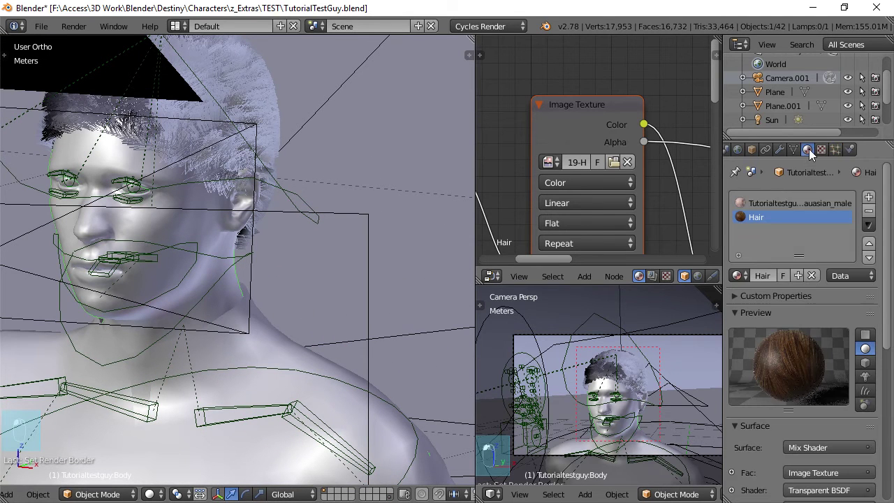
click(771, 204)
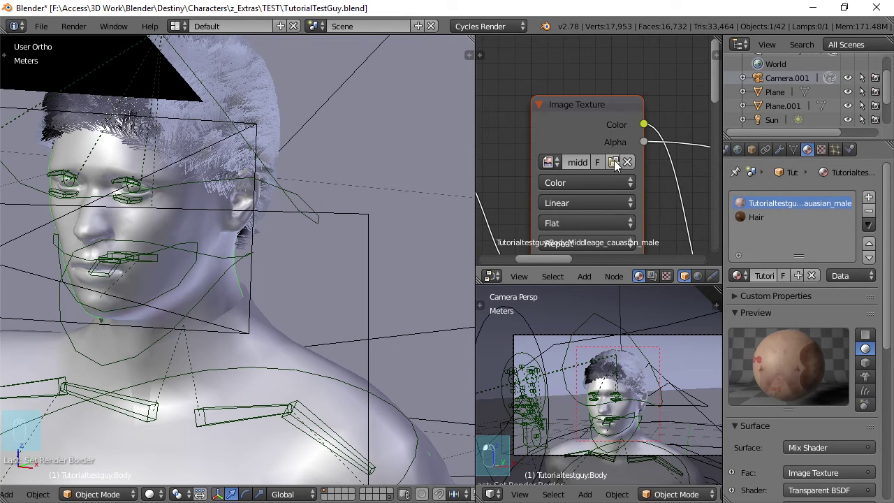
click(614, 161)
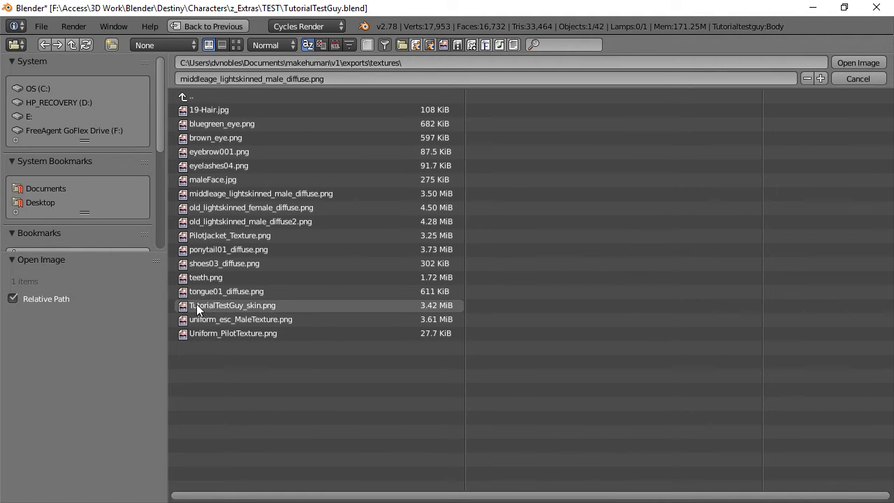
double_click(222, 305)
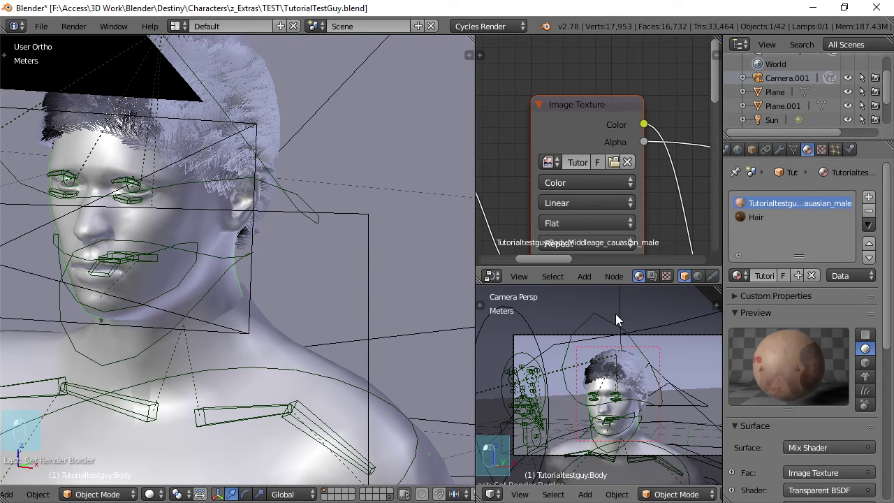
middle_drag(208, 243, 293, 251)
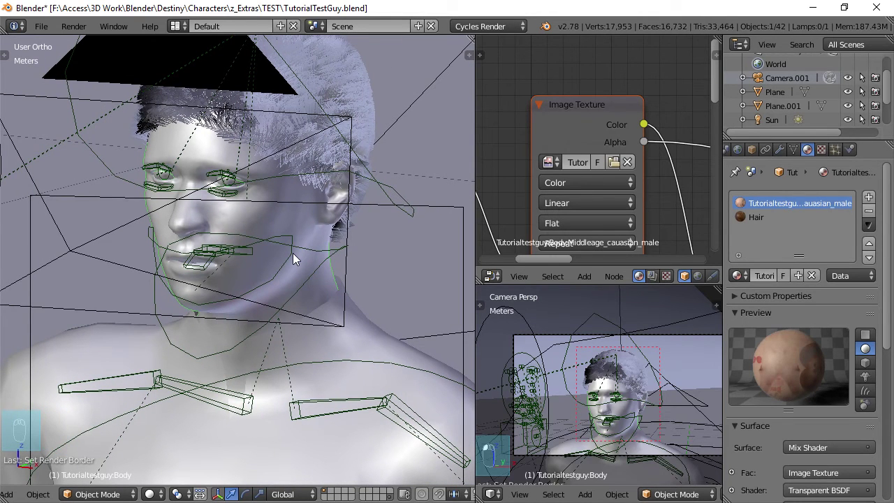
Save the blend file, render the scene in Cycles with F12 and pan around the enlarged render
key(ctrl+s)
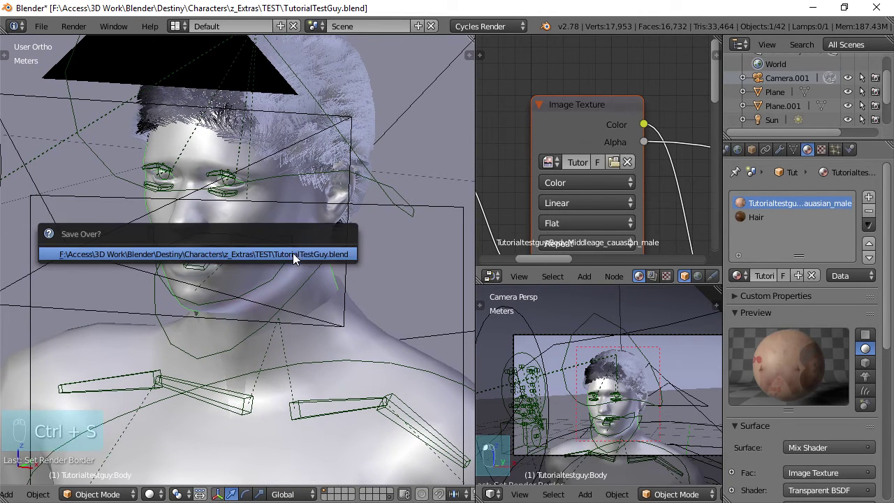
click(292, 253)
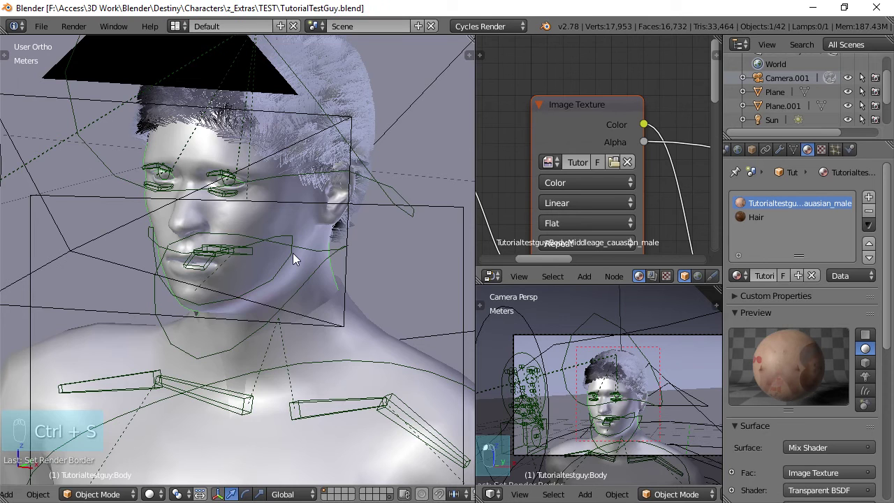
key(F12)
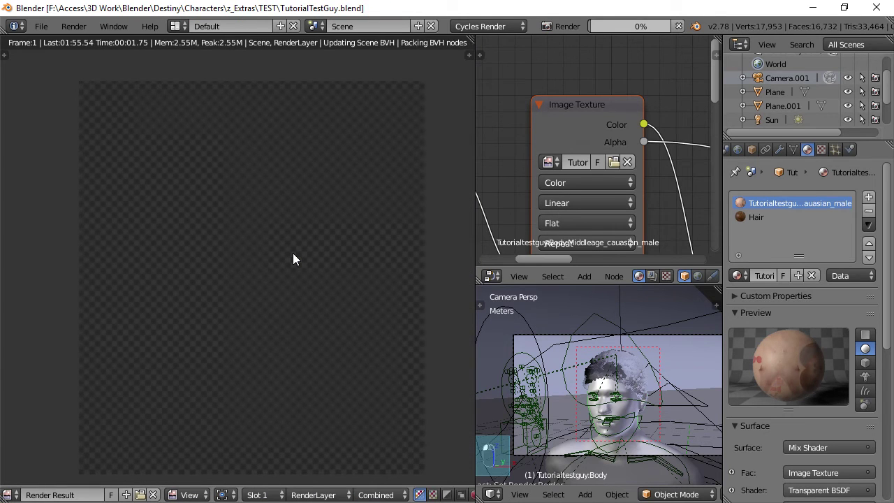
key(ctrl+Up)
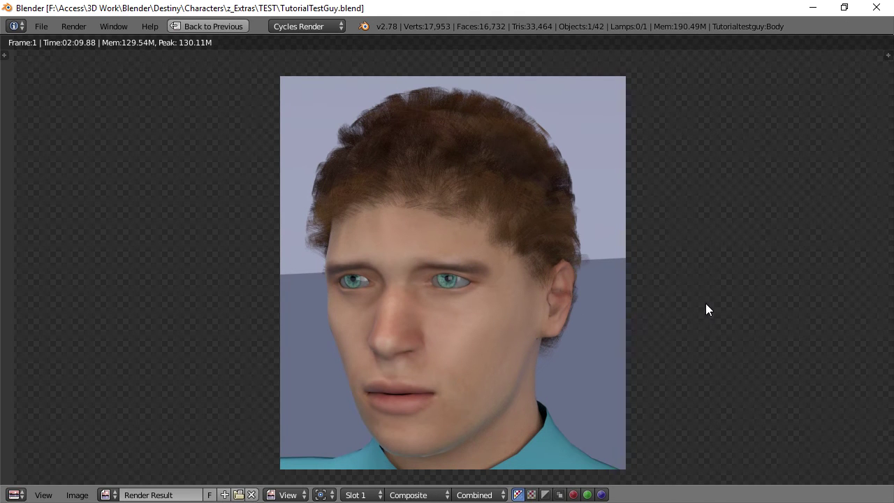
middle_drag(706, 311, 614, 298)
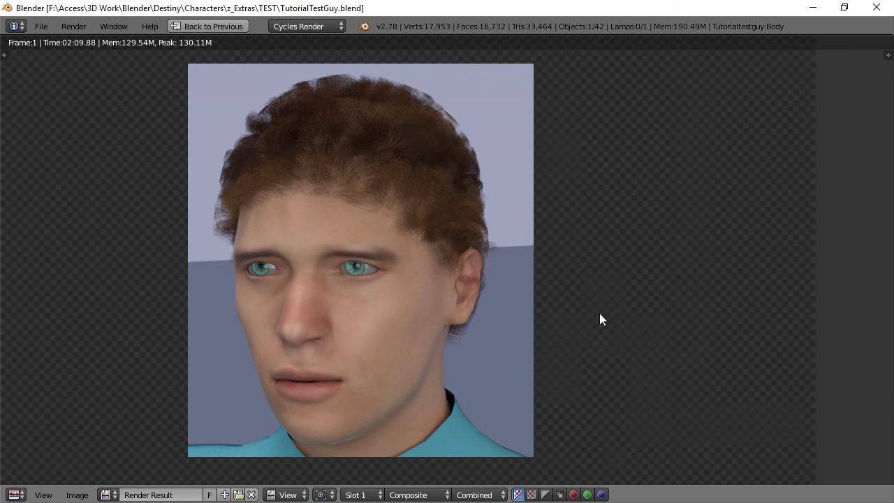
mouse_move(361, 333)
middle_down()
mouse_move(510, 324)
mouse_move(365, 326)
middle_up()
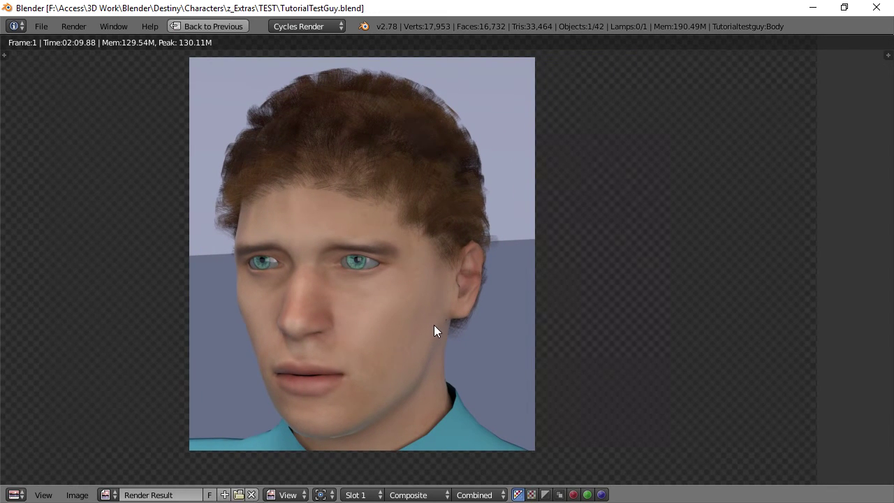
middle_drag(434, 327, 440, 340)
Put the armature in Pose Mode and hide the lamp, camera and backdrop layers
key(Escape)
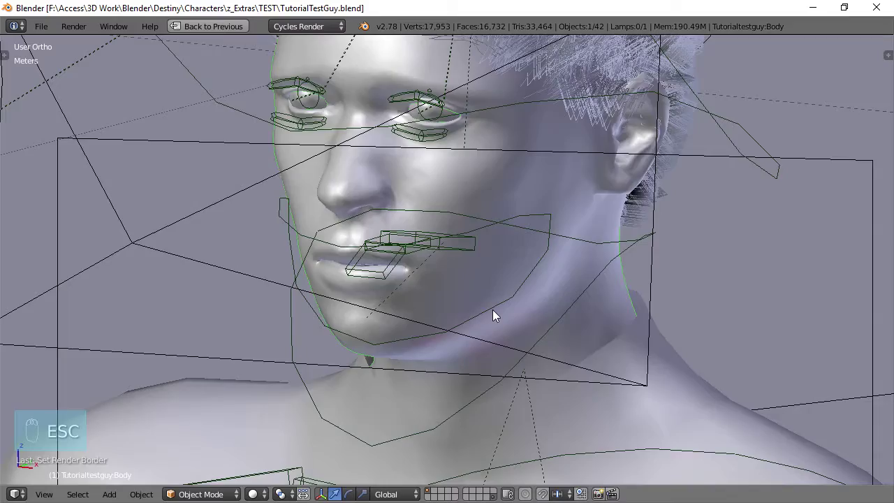
scroll(489, 314, down, 8)
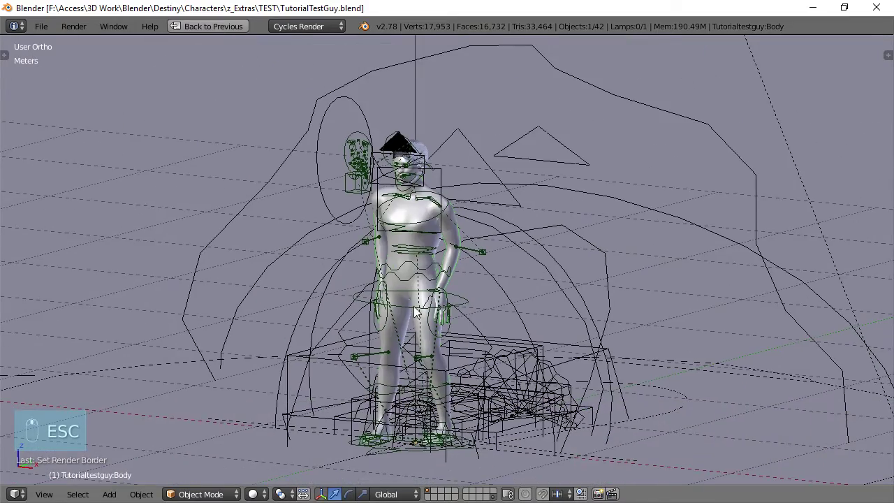
scroll(455, 342, up, 5)
scroll(454, 341, down, 2)
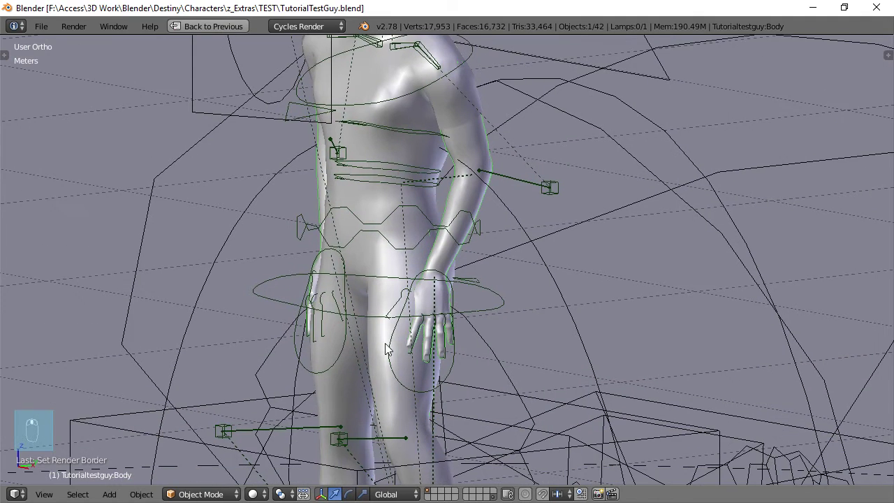
right_click(393, 349)
scroll(411, 332, down, 3)
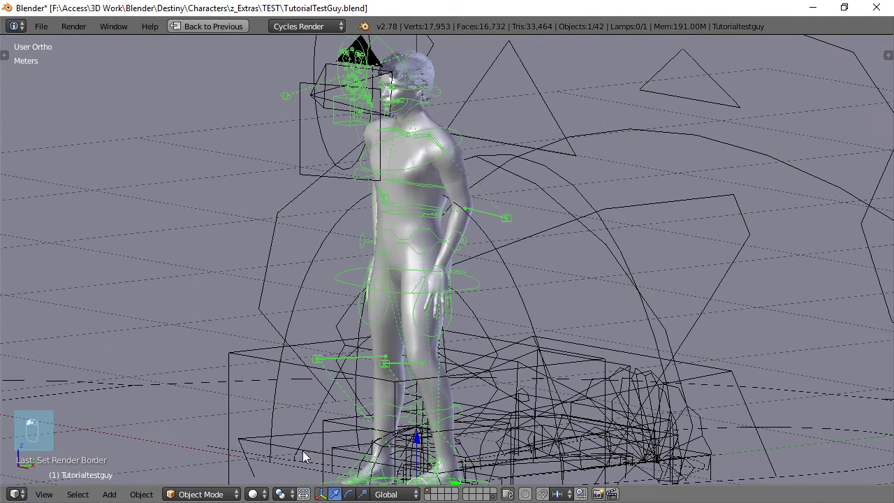
click(202, 494)
click(210, 448)
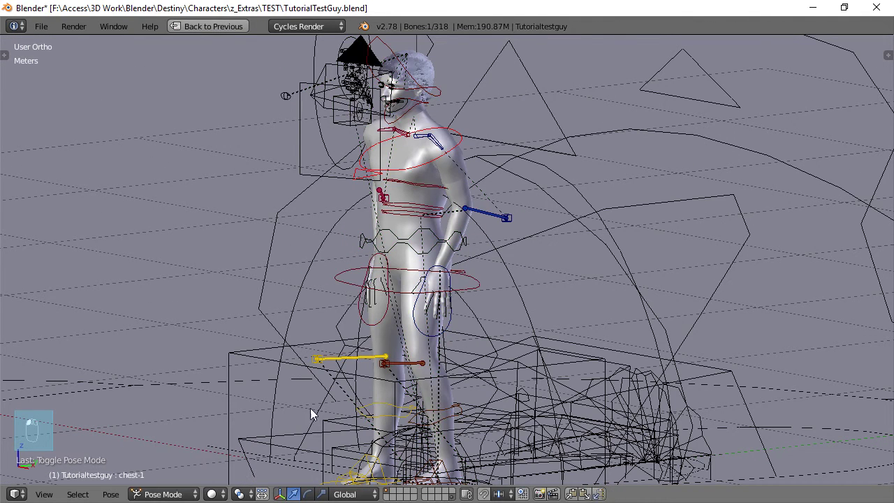
right_click(417, 325)
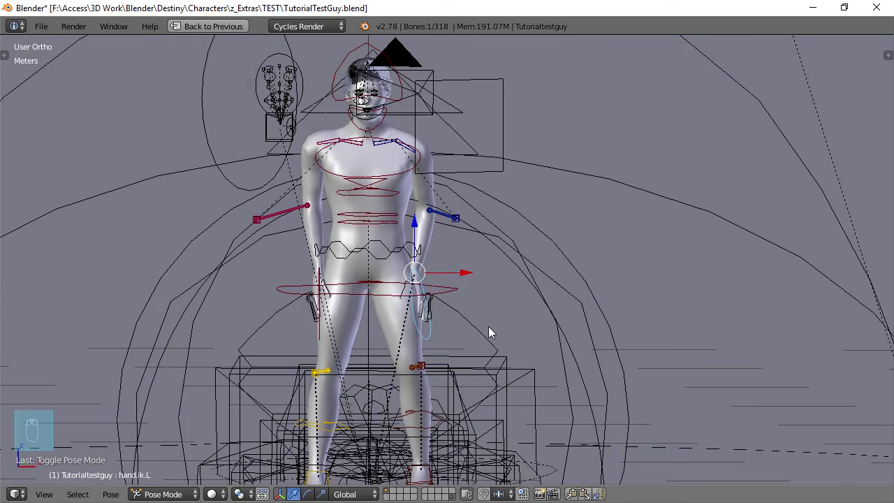
click(389, 492)
scroll(432, 342, up, 4)
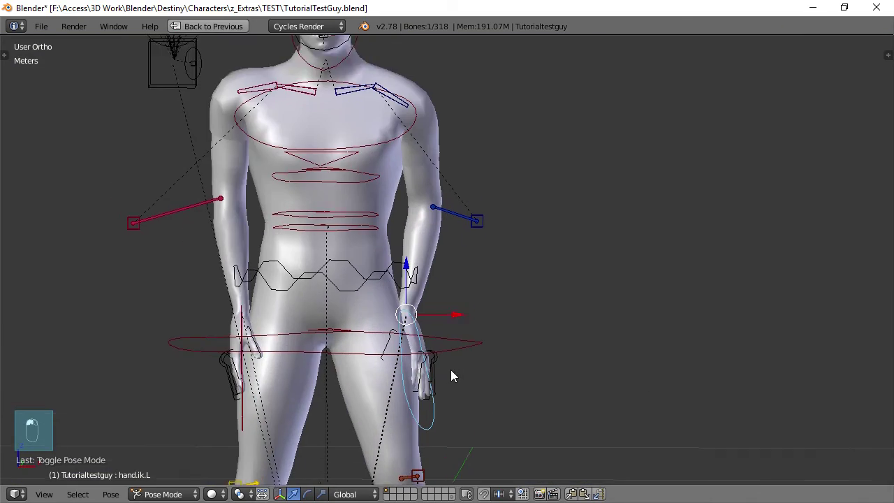
Move and rotate hand.ik.L so the left hand rests on the hip
key(g)
click(476, 317)
key(r)
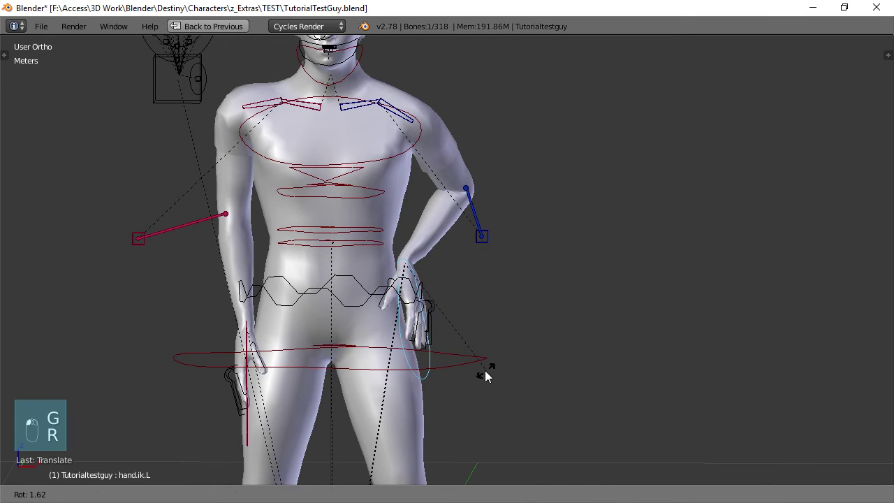
click(457, 379)
middle_drag(340, 325, 401, 324)
Move and rotate hand.ik.R to bring the right hand out in front of the body
right_click(291, 401)
middle_drag(293, 401, 460, 385)
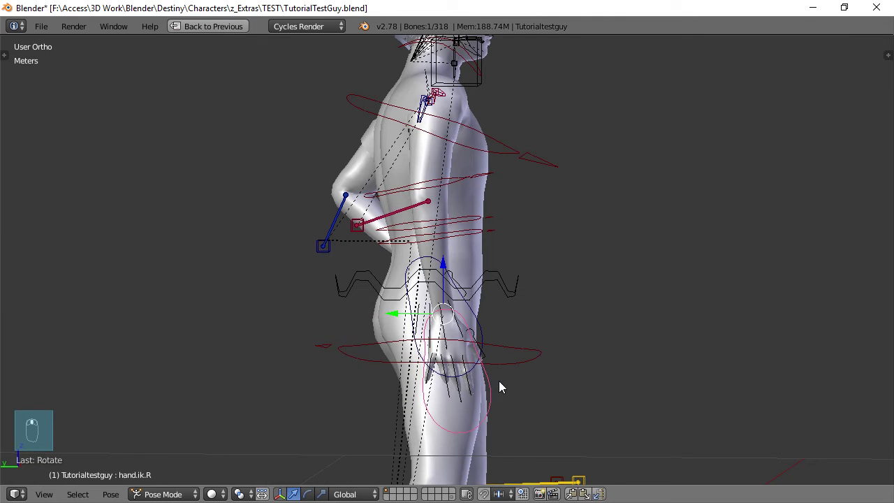
key(g)
click(622, 279)
key(r)
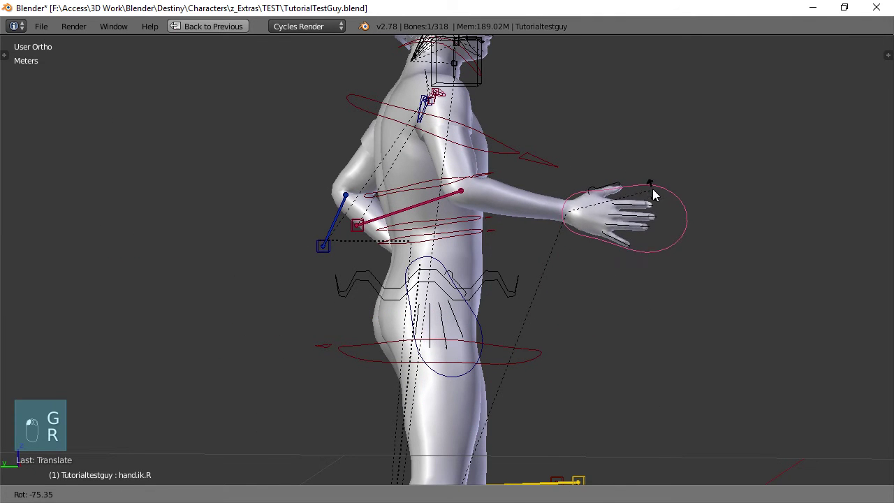
click(628, 242)
Refine the right hand control's position and rotation in front of the body
shift+middle_drag(628, 241, 448, 363)
key(g)
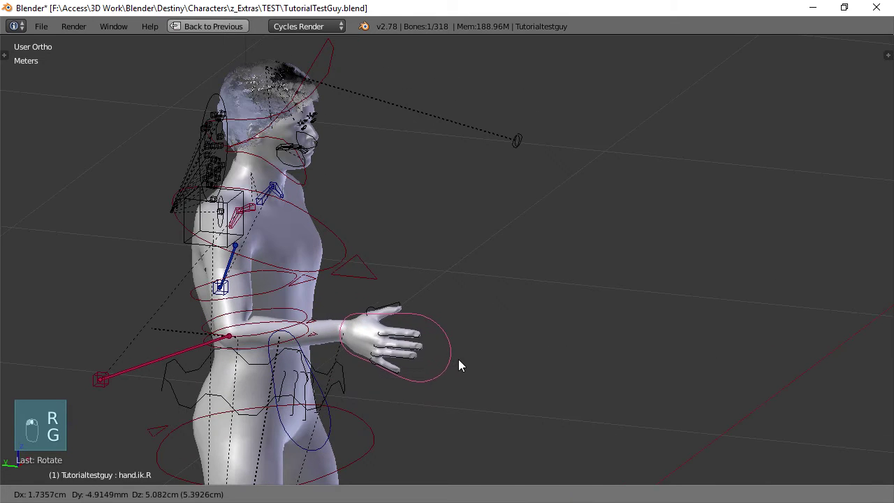
click(447, 370)
key(r)
click(443, 325)
key(g)
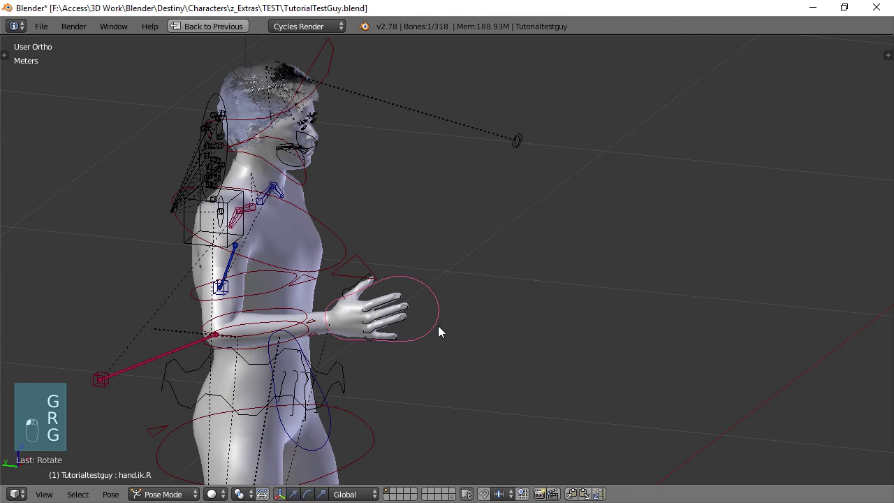
click(470, 342)
middle_drag(470, 342, 335, 322)
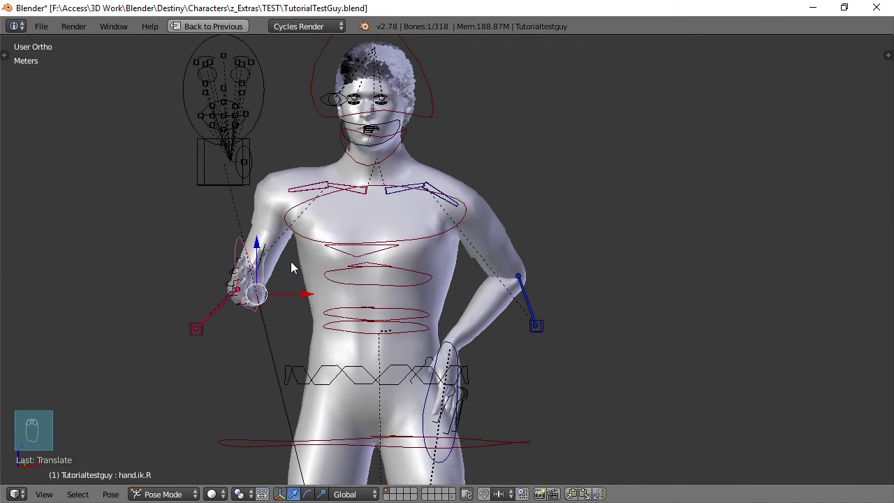
Move hand.ik.R vertically along Z
key(g)
key(z)
click(257, 265)
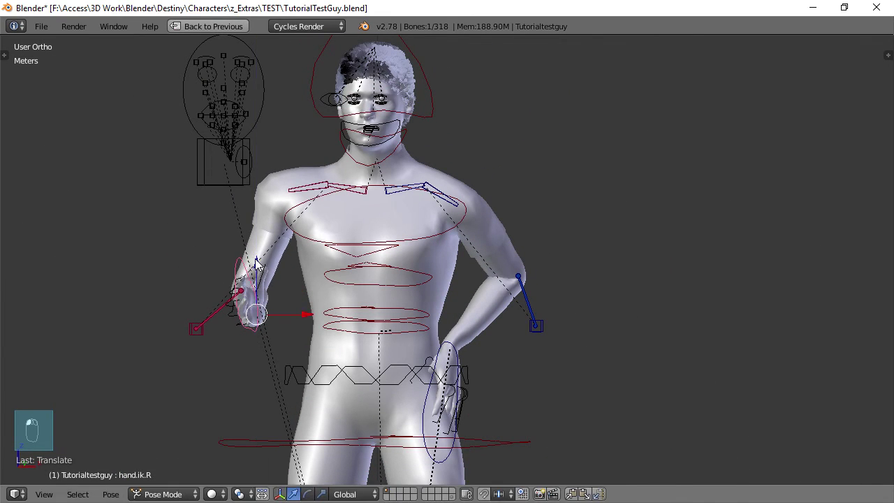
middle_drag(257, 265, 70, 316)
Lower the right elbow target elbow.pt.ik.R along Z, then shift it along X
right_click(70, 317)
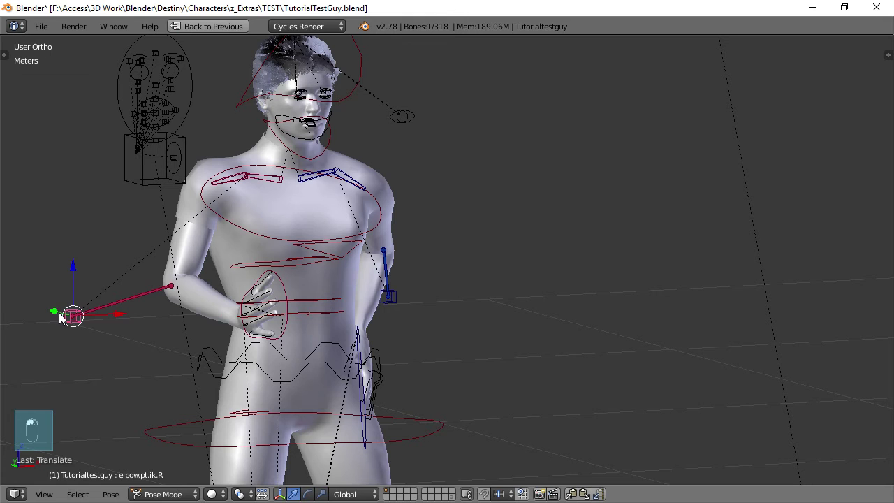
key(g)
key(z)
click(75, 277)
middle_drag(74, 277, 214, 312)
key(g)
key(x)
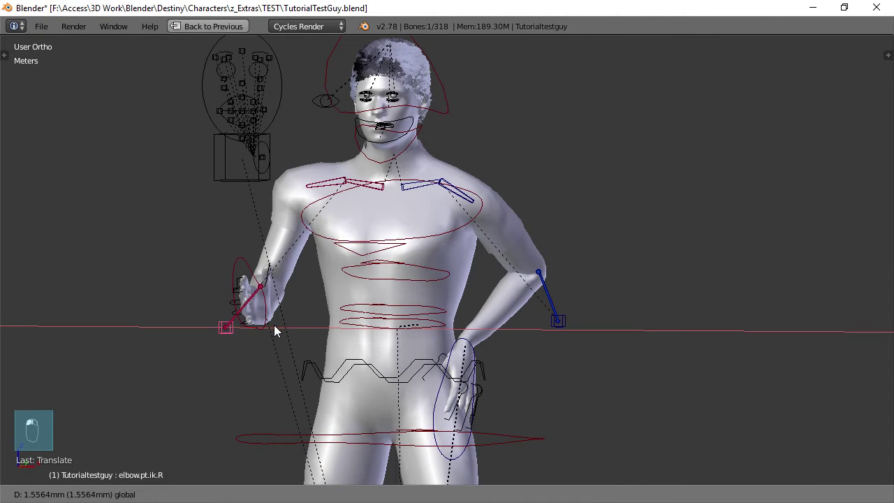
click(290, 329)
middle_drag(291, 328, 293, 303)
Shift hand.ik.R along X and adjust its rotation
right_click(325, 300)
key(g)
key(x)
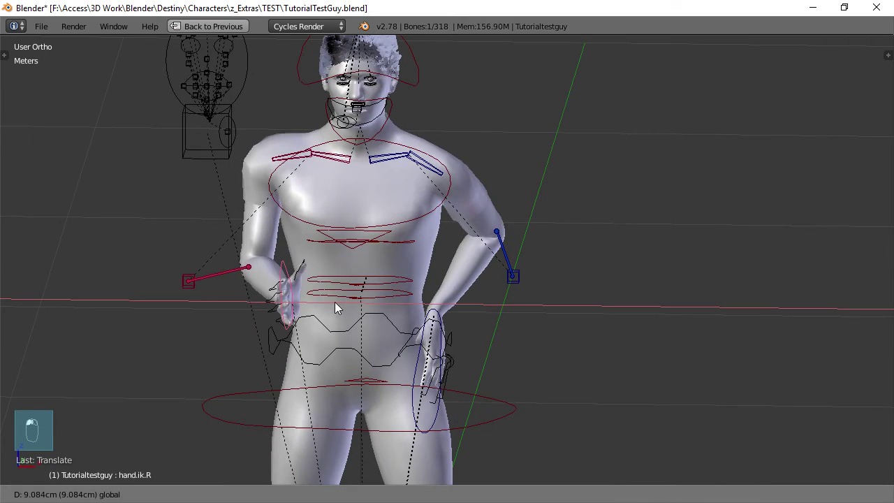
click(335, 302)
scroll(388, 307, down, 3)
scroll(388, 307, down, 3)
middle_drag(481, 305, 325, 289)
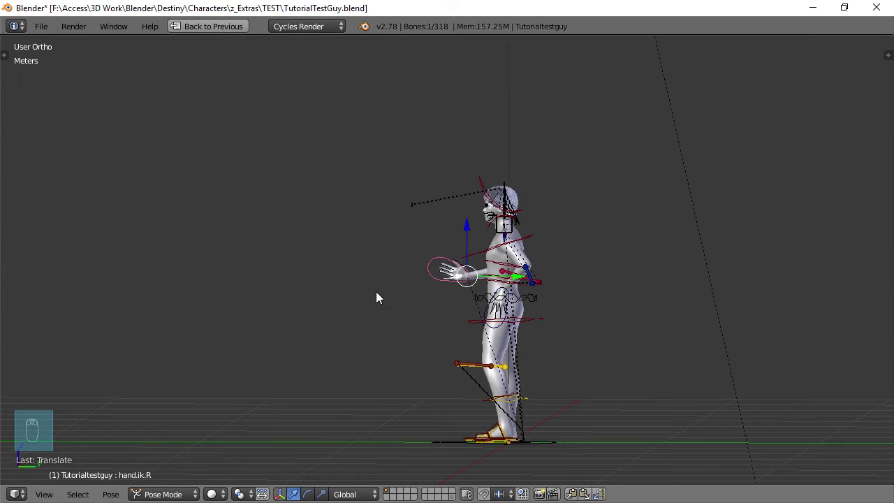
scroll(419, 307, up, 4)
key(r)
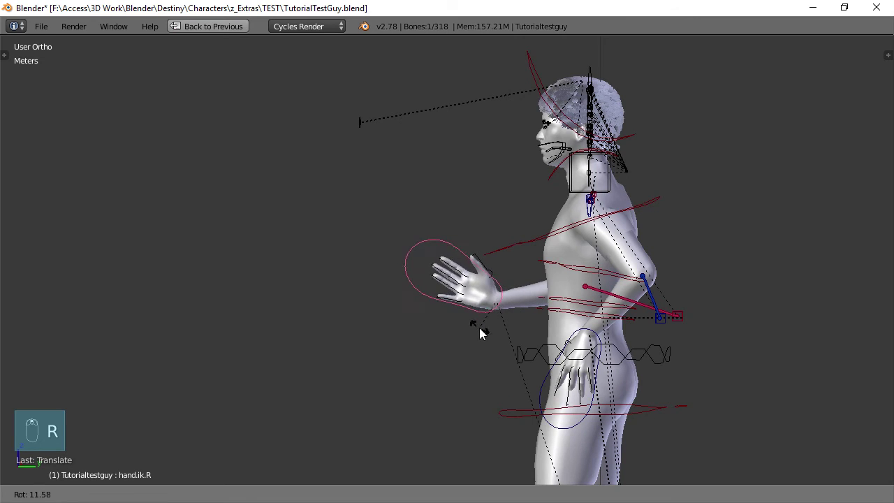
click(488, 336)
middle_drag(487, 336, 587, 372)
scroll(377, 385, up, 4)
shift+middle_drag(450, 294, 455, 269)
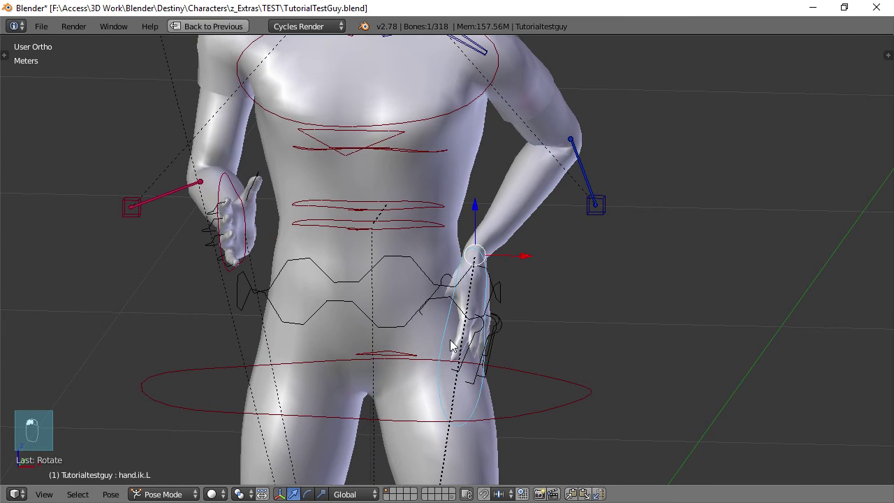
Reposition the left hand control hand.ik.L
right_click(453, 347)
key(g)
click(519, 333)
scroll(497, 270, down, 5)
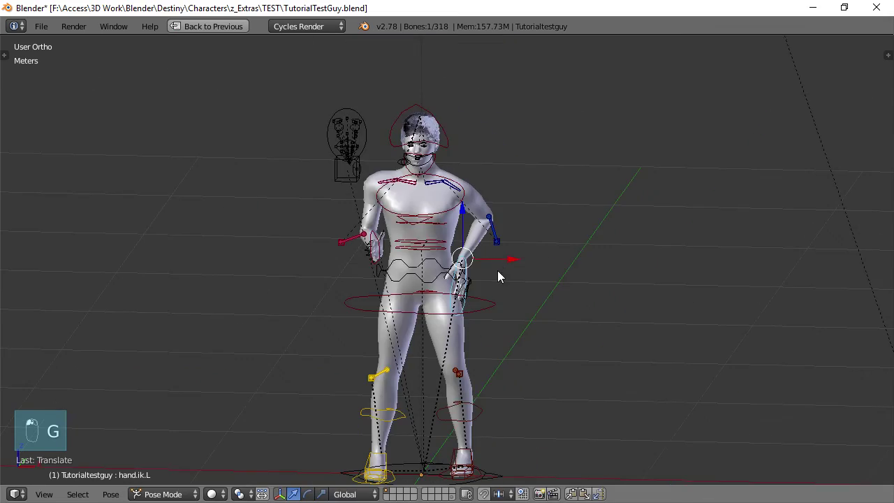
middle_drag(497, 271, 498, 240)
scroll(497, 240, up, 3)
Rotate the root control to turn the character's hips
right_click(467, 278)
key(r)
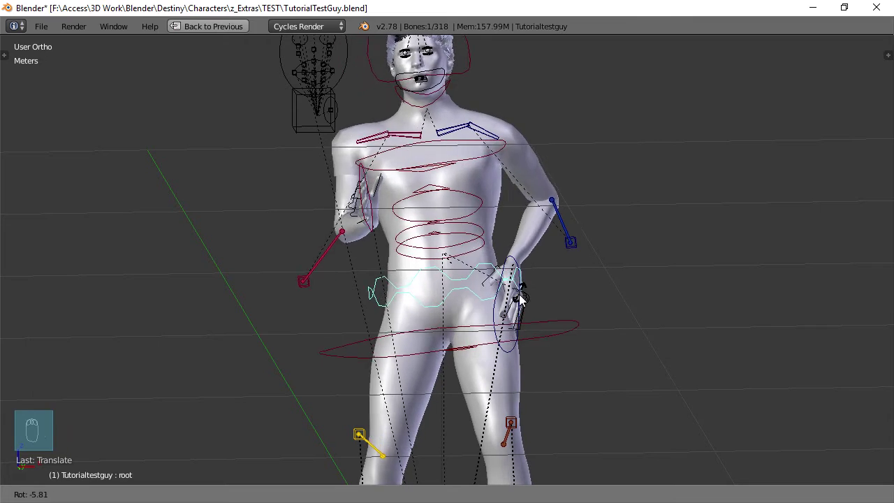
click(512, 297)
scroll(496, 275, down, 6)
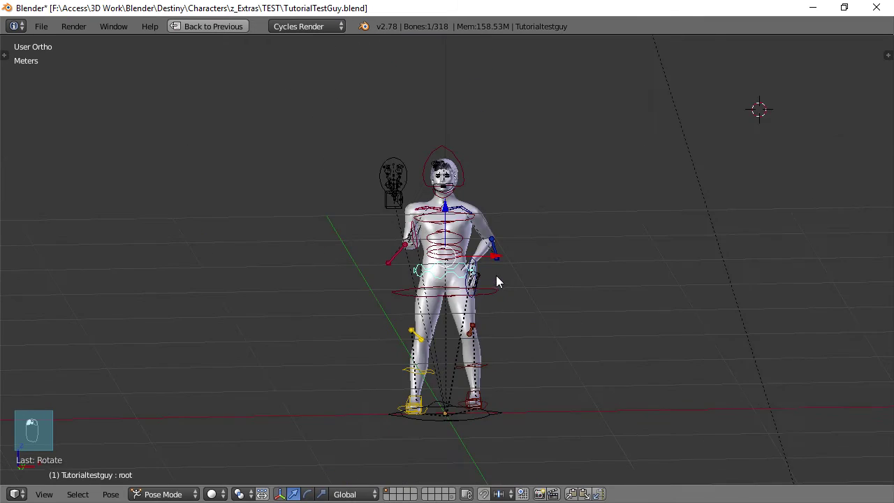
middle_drag(496, 275, 456, 315)
scroll(488, 278, up, 6)
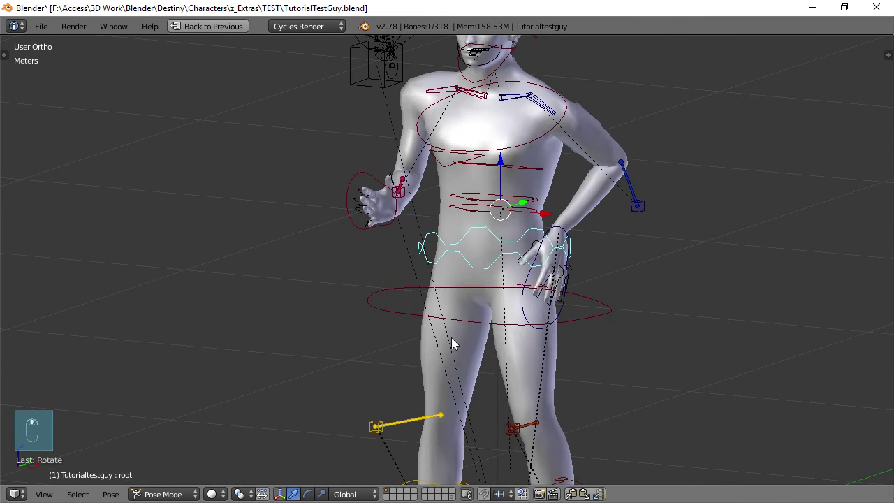
Restore the multi-panel layout, show all scene layers again and select the camera
key(ctrl+Up)
scroll(557, 403, down, 5)
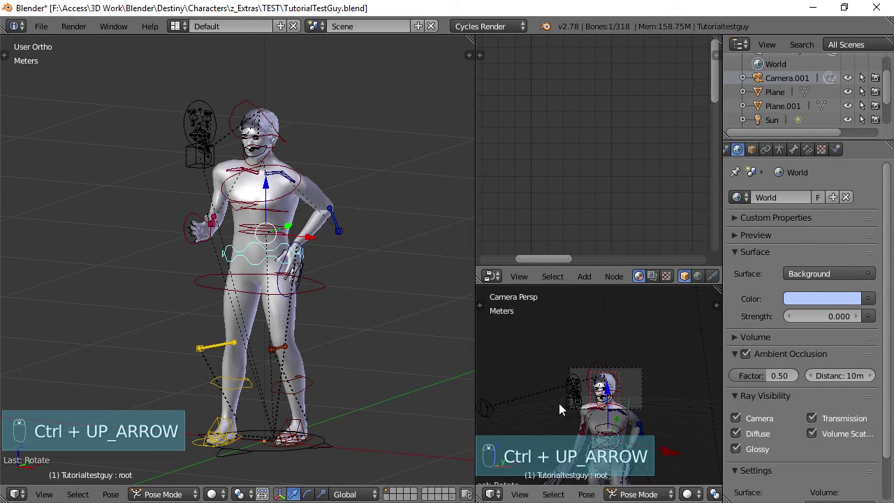
right_click(620, 366)
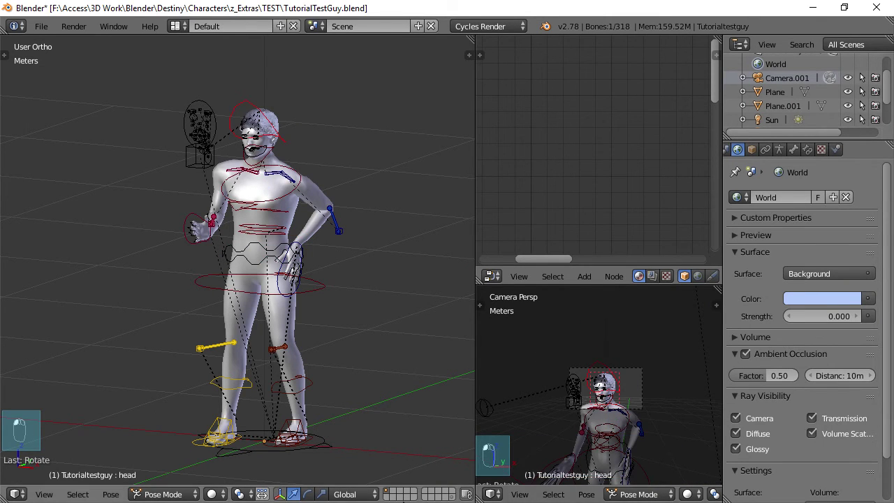
shift+click(453, 497)
right_click(634, 373)
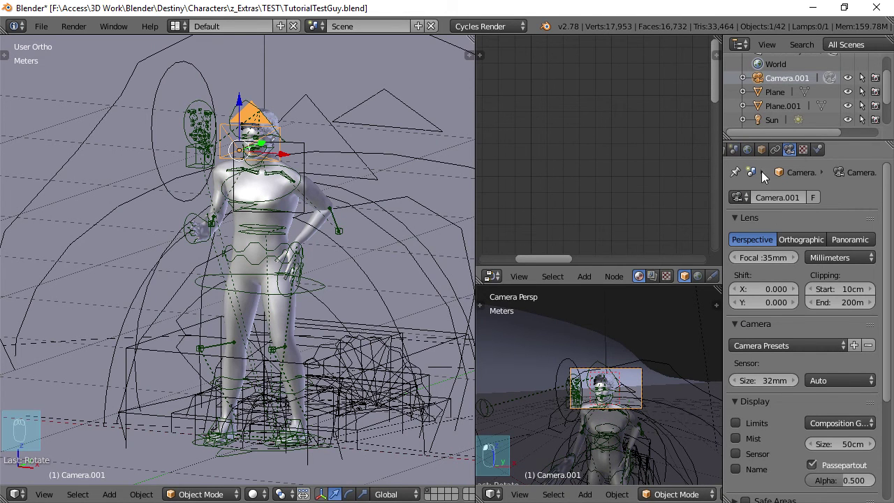
Set the render resolution to 720 x 1280 for a portrait frame
scroll(760, 146, up, 3)
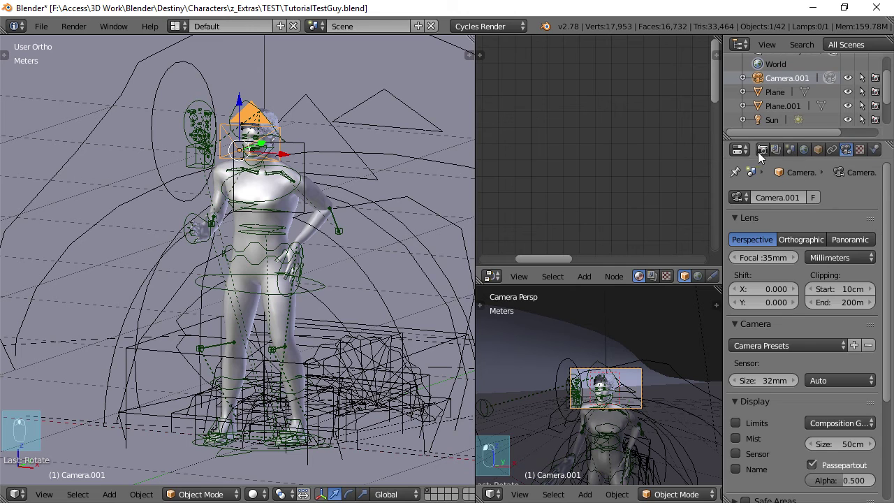
click(761, 150)
click(765, 266)
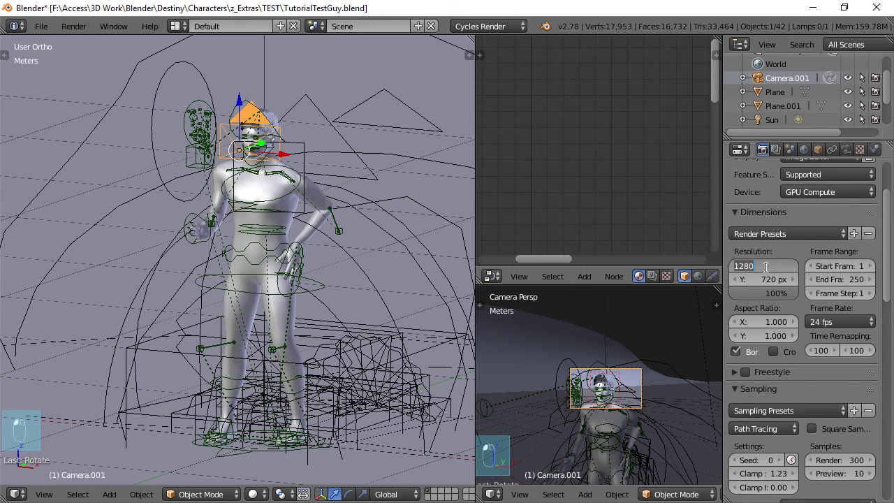
text(720)
key(Tab)
text(1280)
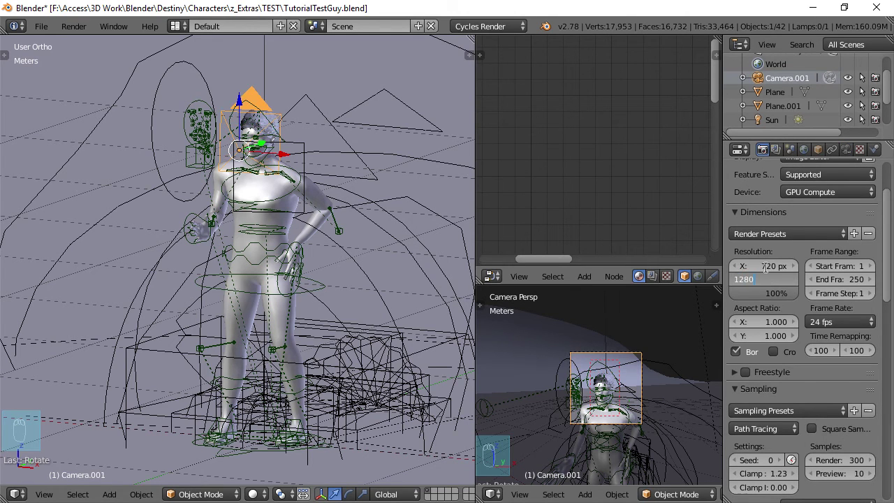
key(Return)
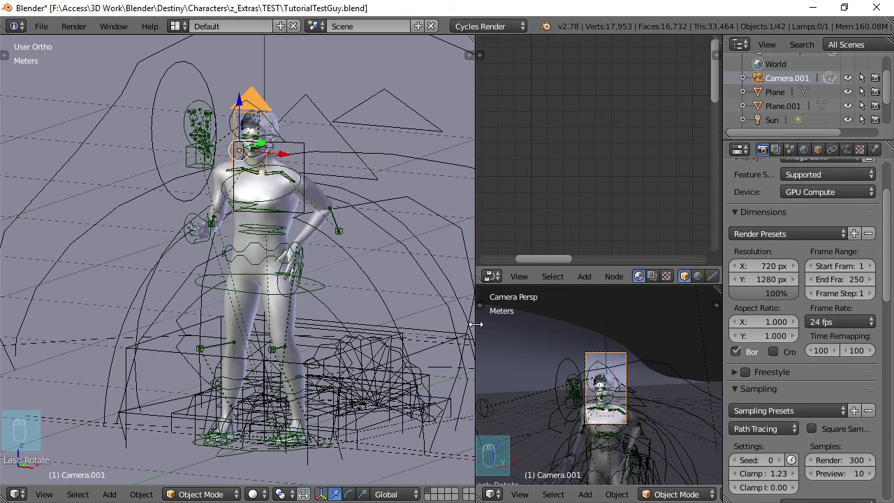
Pull the camera back along its viewing axis and lower it
middle_drag(344, 328, 238, 258)
key(g)
key(z)
key(z)
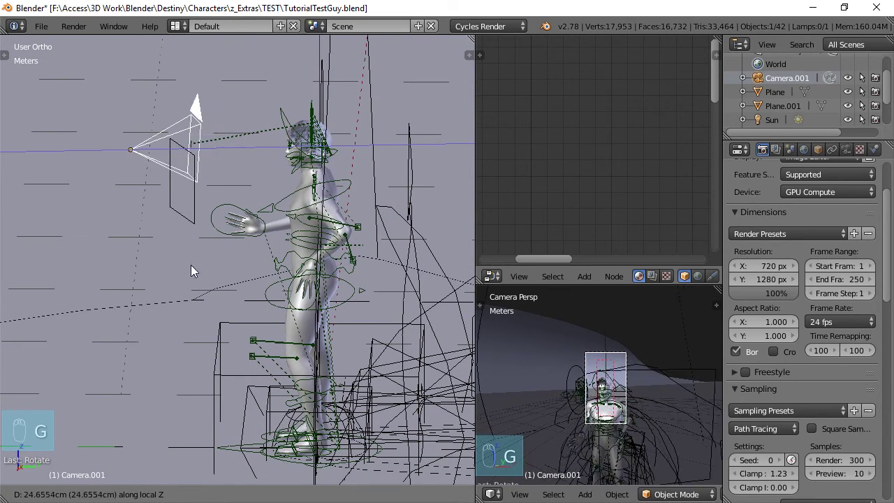
click(119, 273)
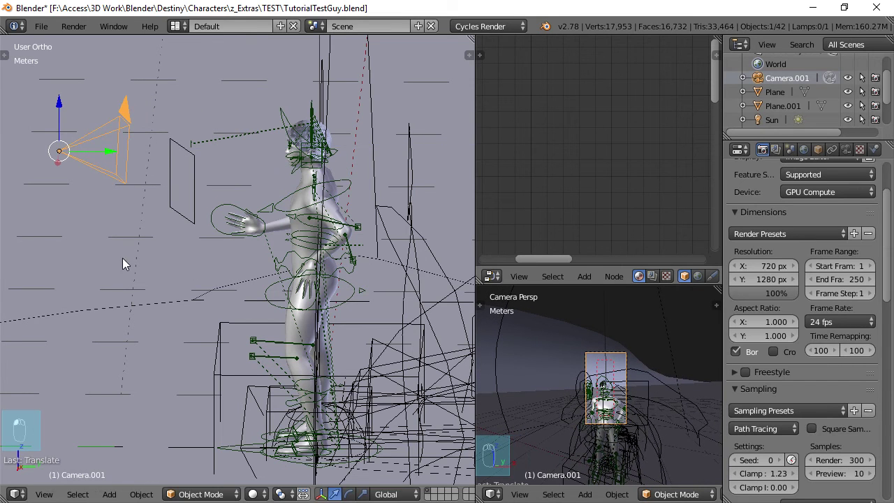
key(g)
key(z)
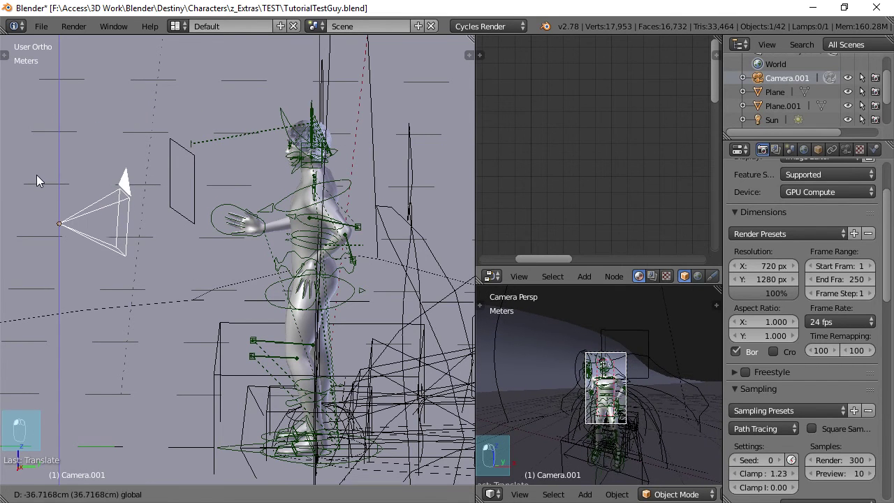
click(36, 180)
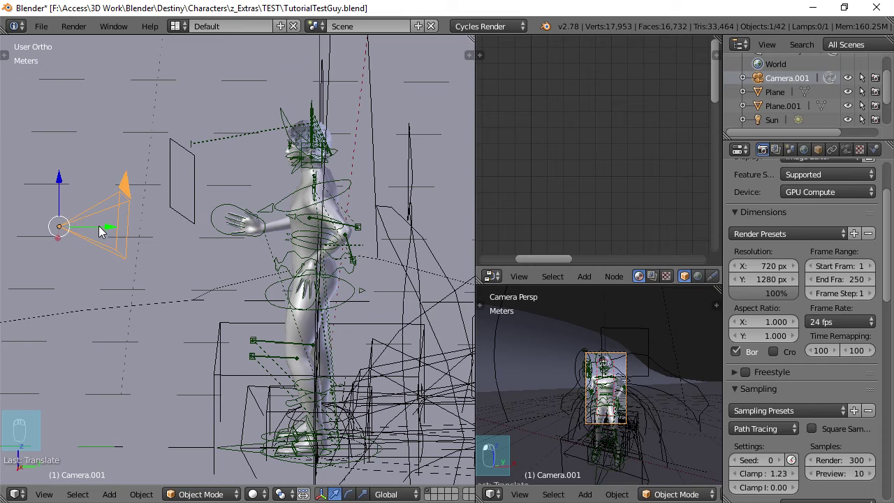
In side view, shift the camera along Y and readjust its height to frame the figure
key(KP_4)
key(g)
key(y)
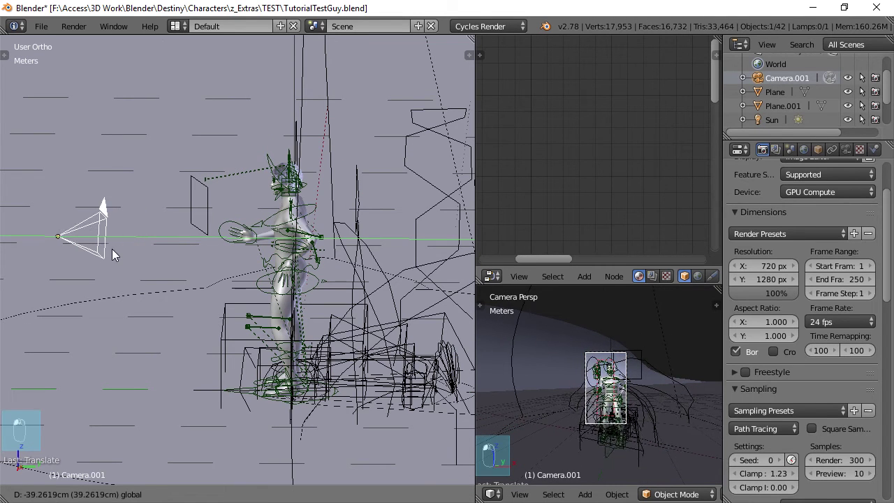
click(93, 251)
key(g)
key(z)
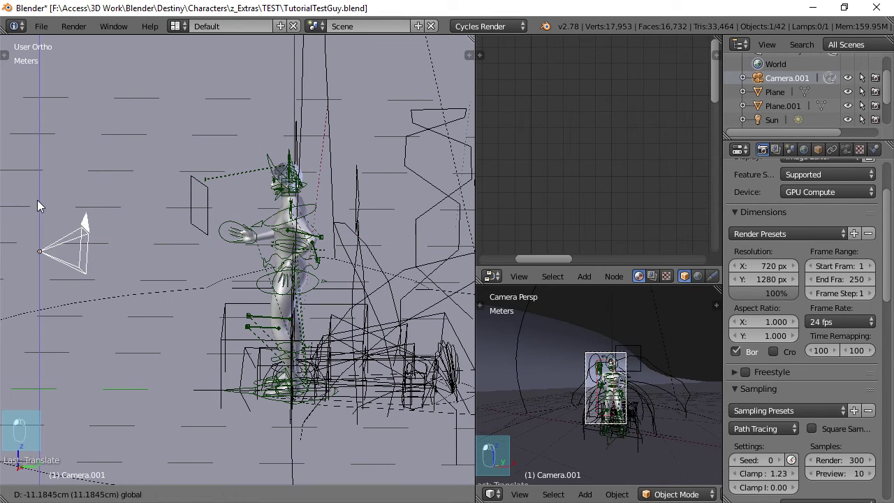
click(37, 203)
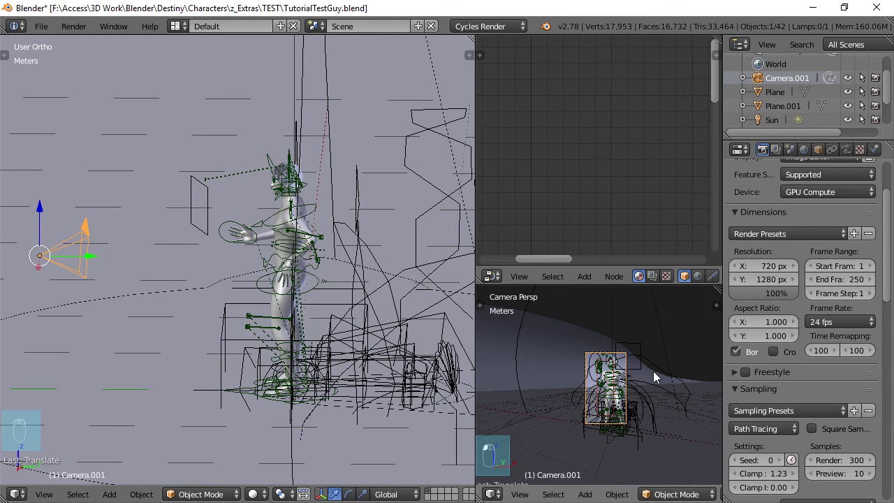
right_click(549, 339)
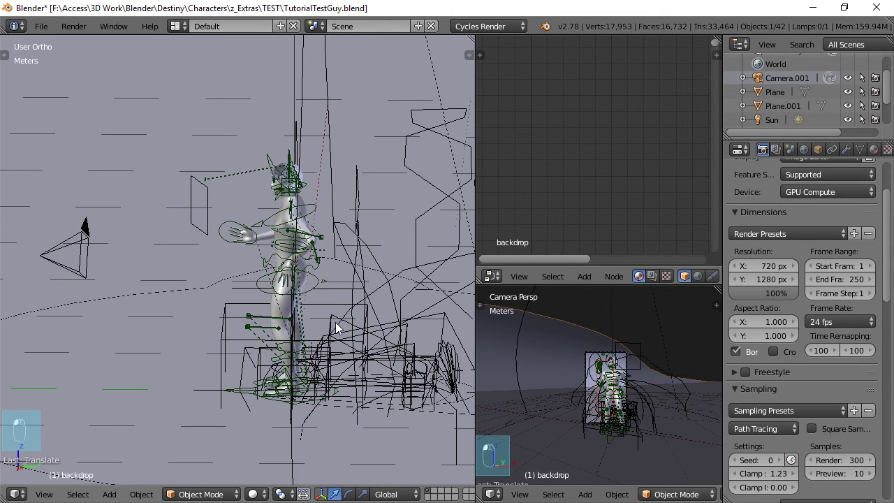
From top view, rotate the curved backdrop to face the camera
key(KP_7)
scroll(335, 322, down, 5)
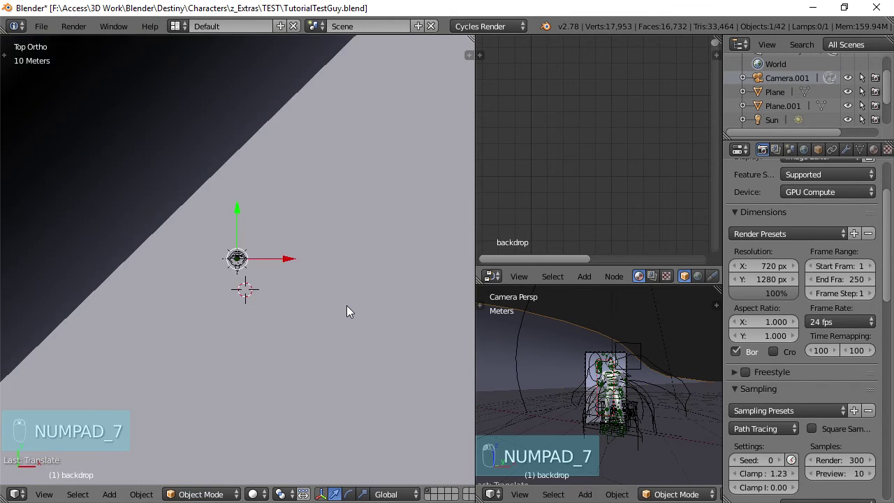
scroll(347, 306, down, 5)
key(r)
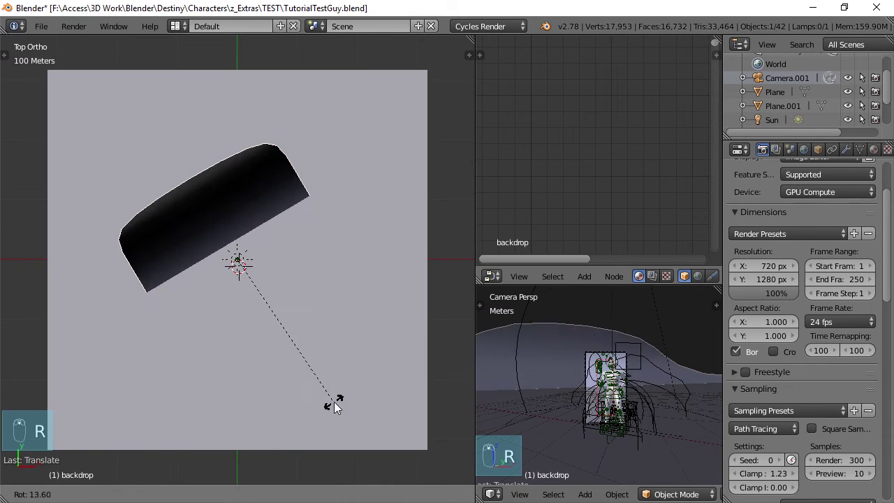
click(304, 413)
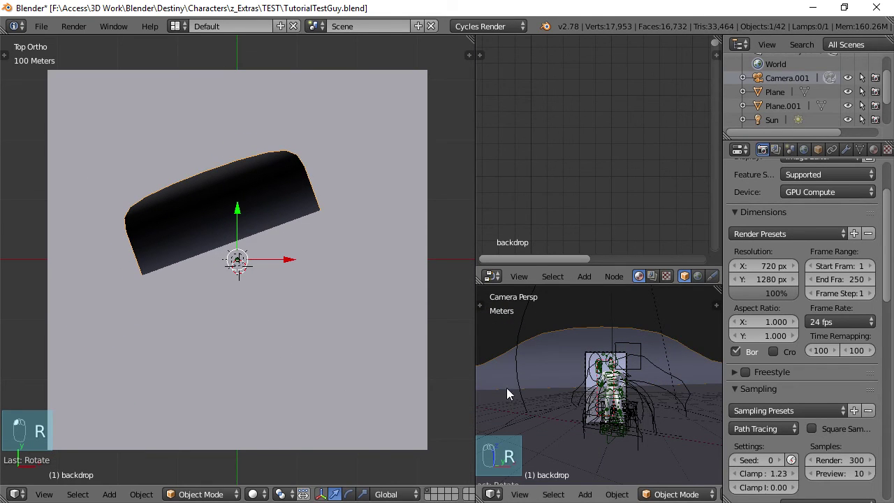
scroll(506, 391, up, 3)
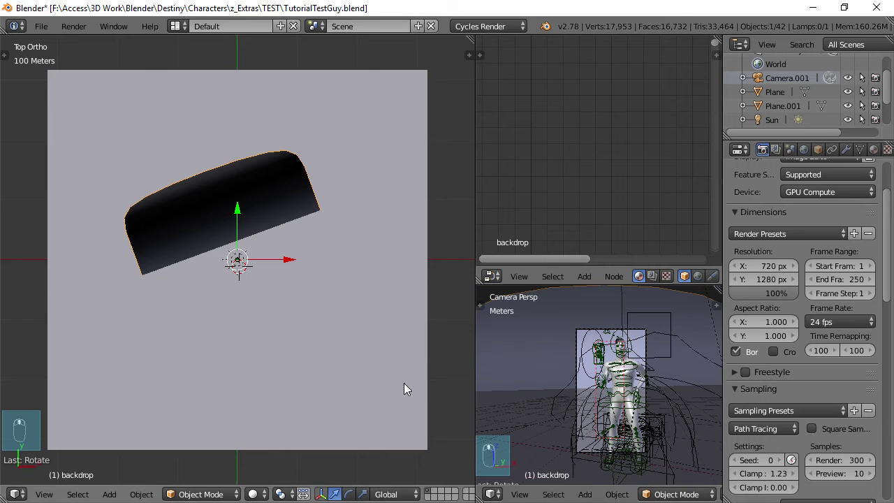
Save the blend file over the existing one
key(ctrl+s)
click(323, 380)
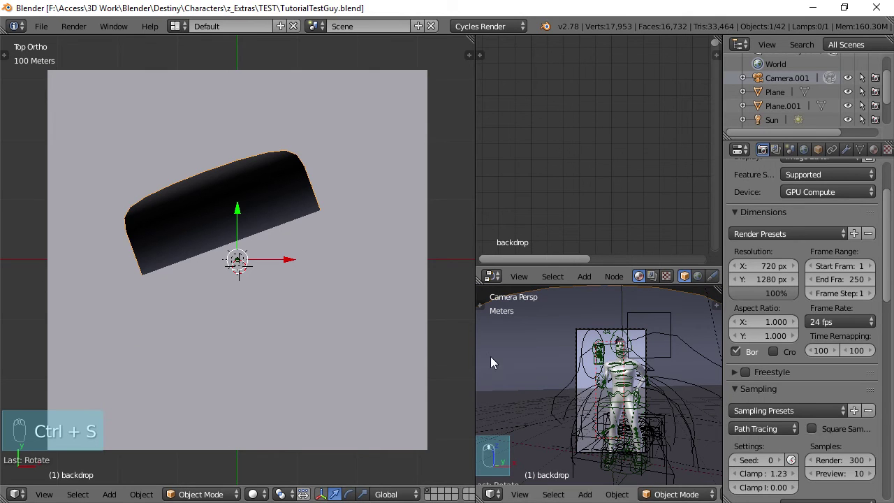
key(shift+b)
Draw a render border around the character and turn on the live rendered preview
drag(565, 320, 658, 455)
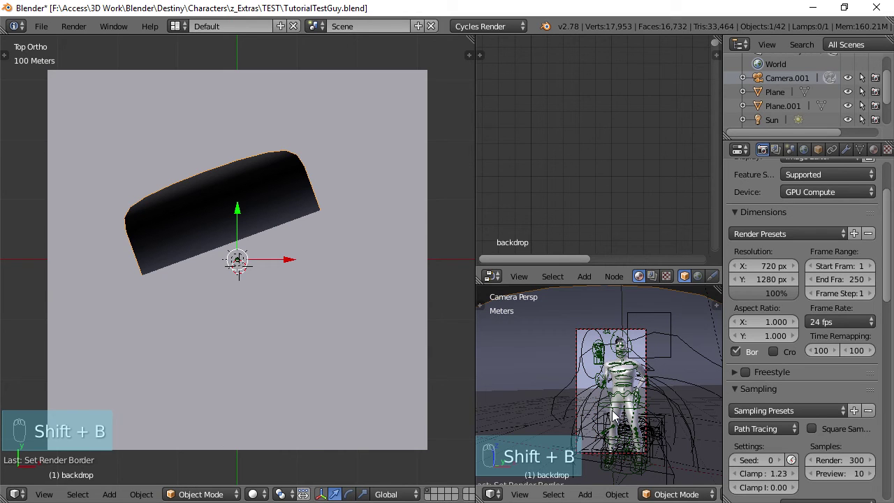
key(shift+z)
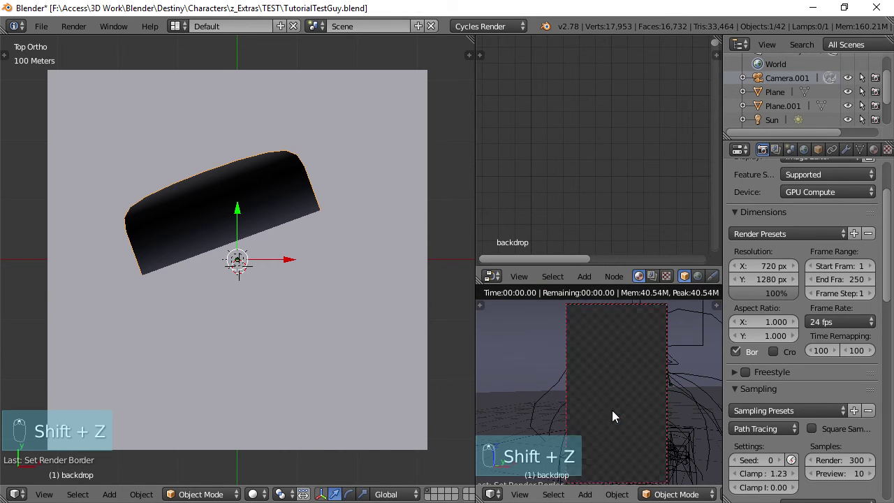
shift+middle_drag(634, 402, 612, 397)
Nudge Camera.001 along the X axis, then turn the rendered preview off
middle_drag(253, 352, 194, 271)
scroll(194, 271, up, 5)
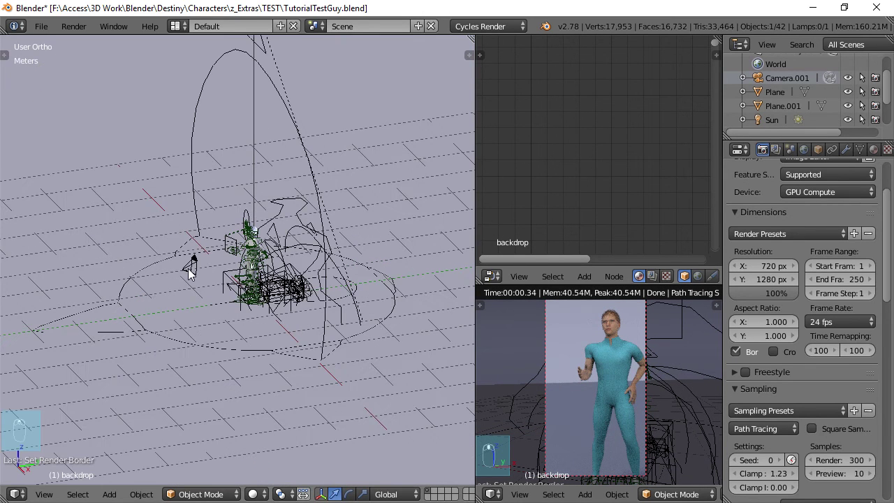
right_click(190, 270)
drag(199, 283, 200, 284)
scroll(632, 370, up, 4)
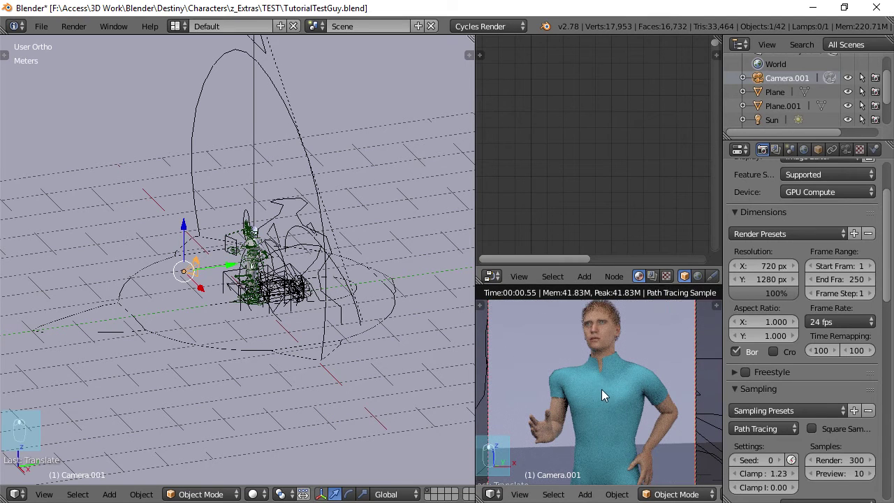
key(shift+z)
key(shift+z)
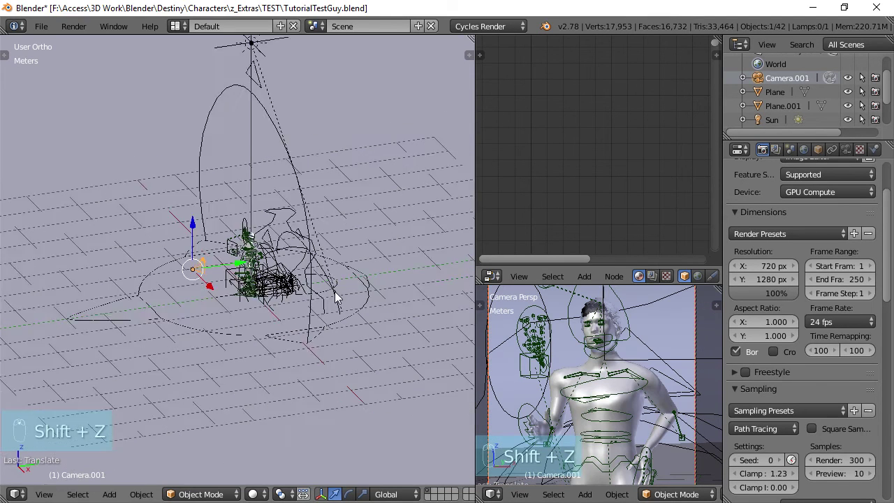
Save the file and start the final Cycles render with F12
scroll(333, 291, down, 3)
scroll(292, 285, up, 2)
middle_drag(293, 285, 313, 290)
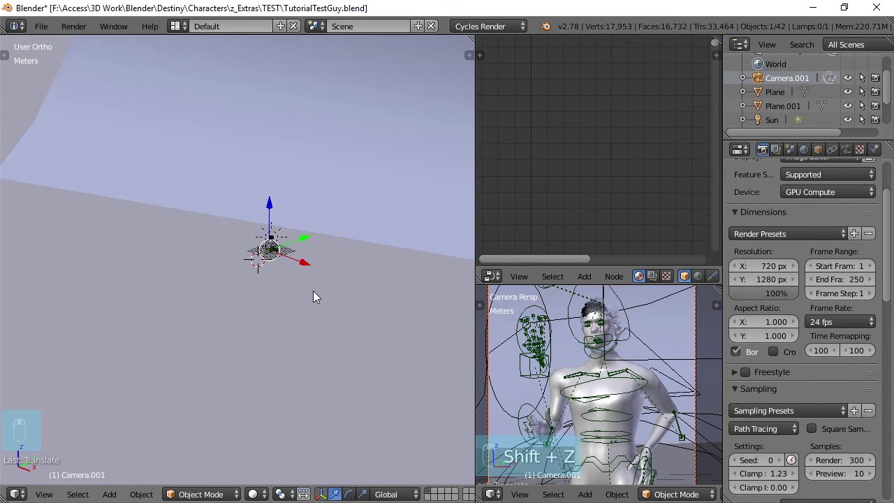
key(ctrl+s)
click(313, 290)
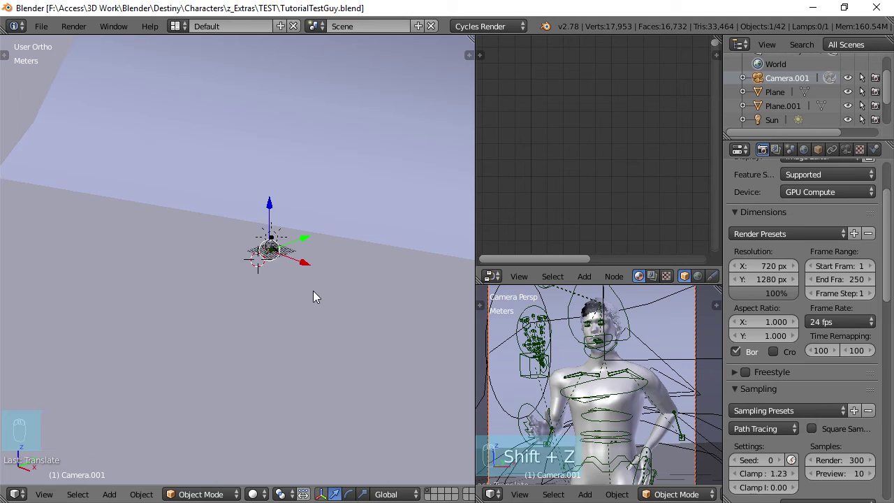
key(F12)
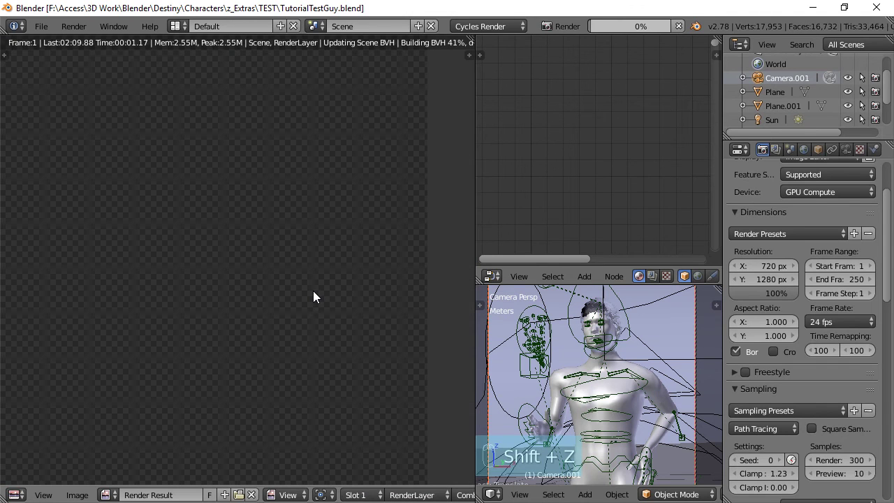
Maximize the Render Result and wait for the Cycles render to finish in 1:55.98
key(shift+space)
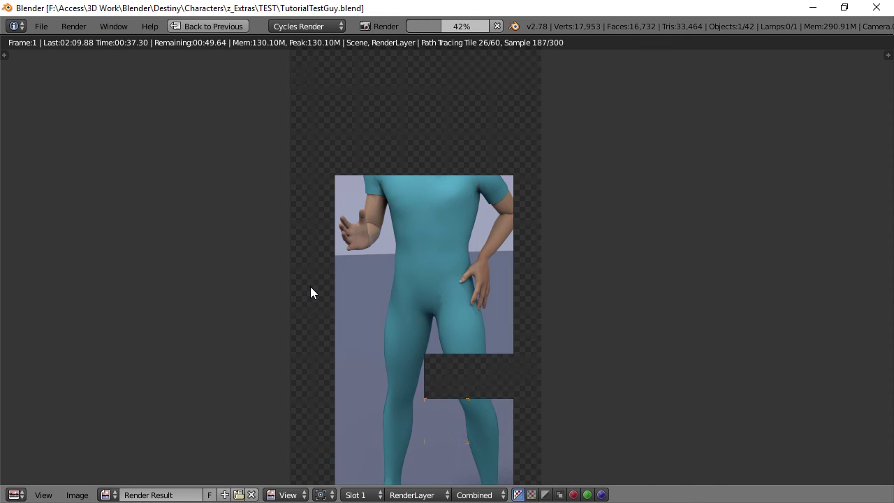
scroll(310, 292, down, 1)
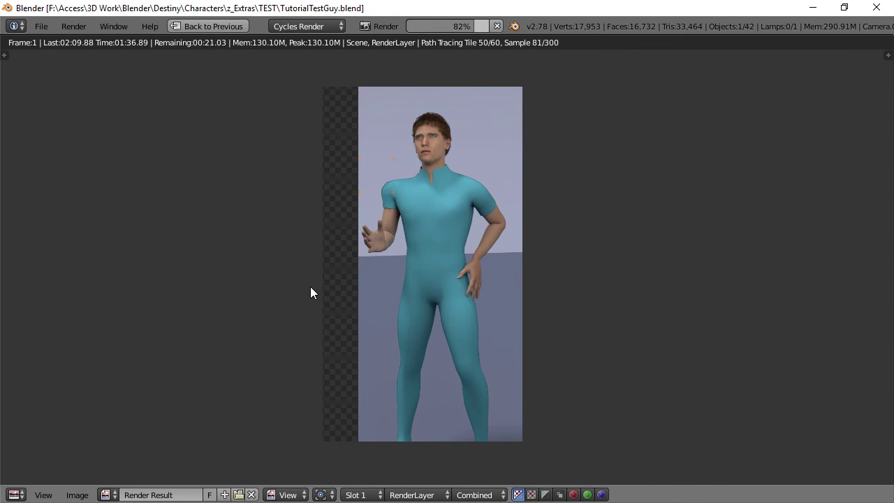
scroll(525, 281, up, 1)
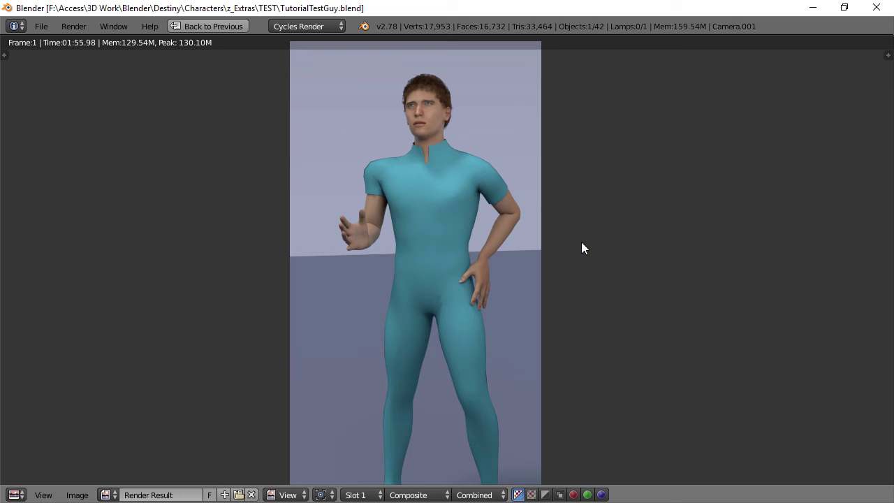
middle_drag(447, 171, 485, 248)
scroll(442, 346, up, 6)
scroll(472, 290, up, 4)
scroll(433, 326, down, 6)
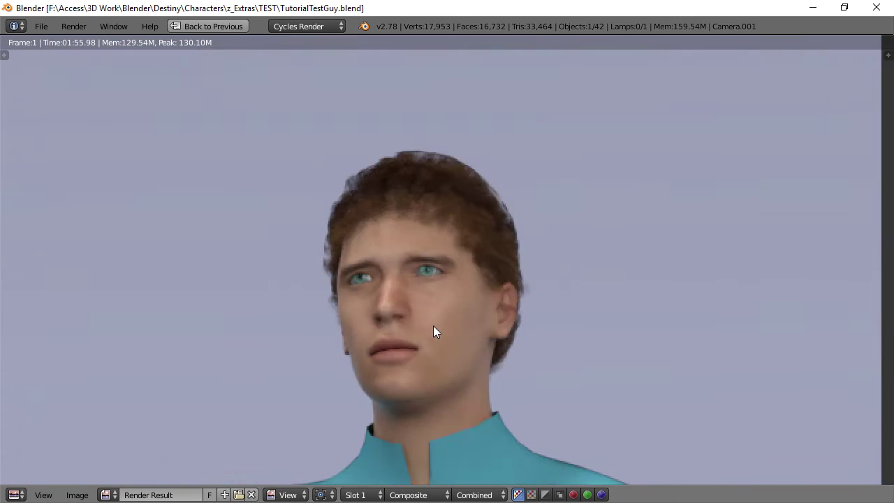
scroll(432, 323, up, 7)
scroll(433, 319, down, 8)
scroll(433, 319, down, 1)
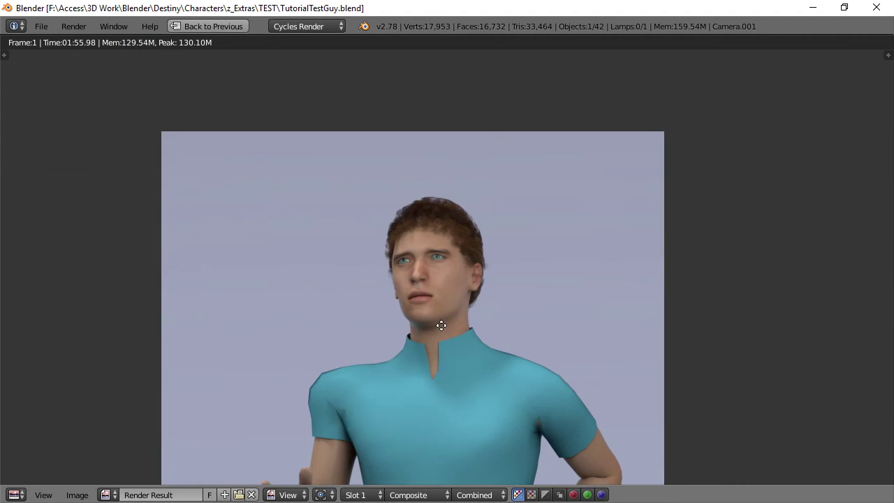
middle_drag(438, 321, 445, 248)
scroll(445, 264, down, 3)
middle_drag(442, 359, 383, 241)
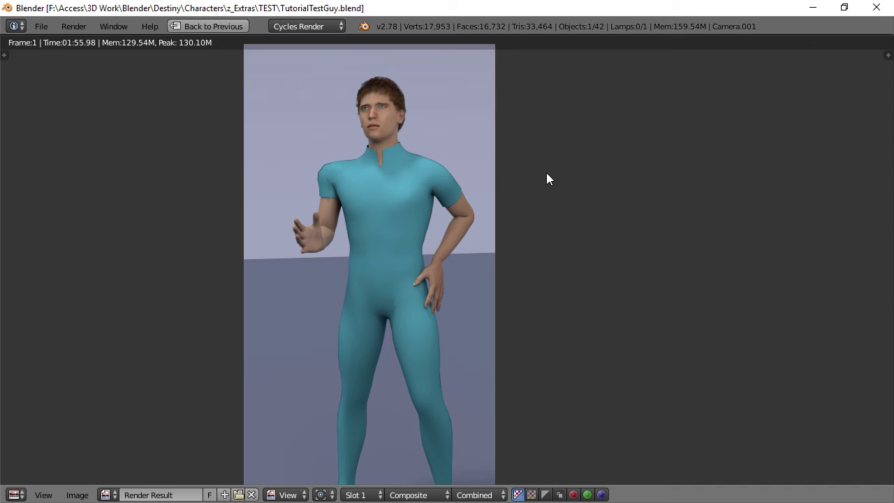
Zoom and pan the Render Result until the character's face, eyes and curly hair fill the view
scroll(529, 175, up, 4)
middle_drag(427, 149, 457, 397)
scroll(456, 397, up, 3)
middle_drag(329, 221, 419, 435)
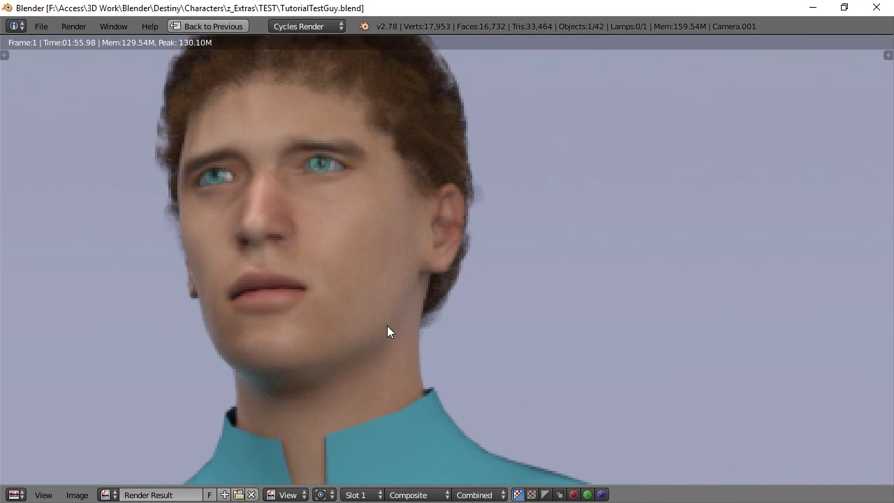
scroll(386, 331, up, 1)
middle_drag(387, 330, 423, 364)
scroll(403, 332, down, 3)
scroll(425, 330, up, 2)
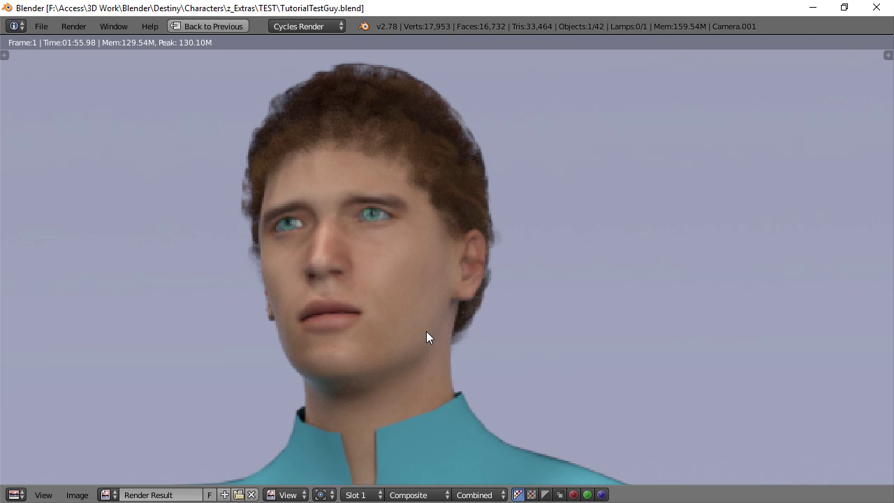
Zoom out and pan to centre the head, shoulders and teal shirt collar in the render
scroll(427, 329, down, 3)
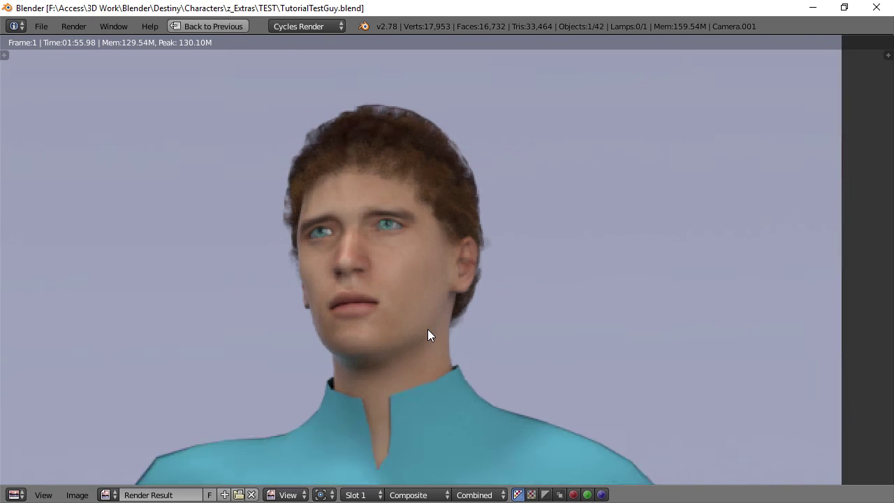
middle_drag(418, 362, 416, 277)
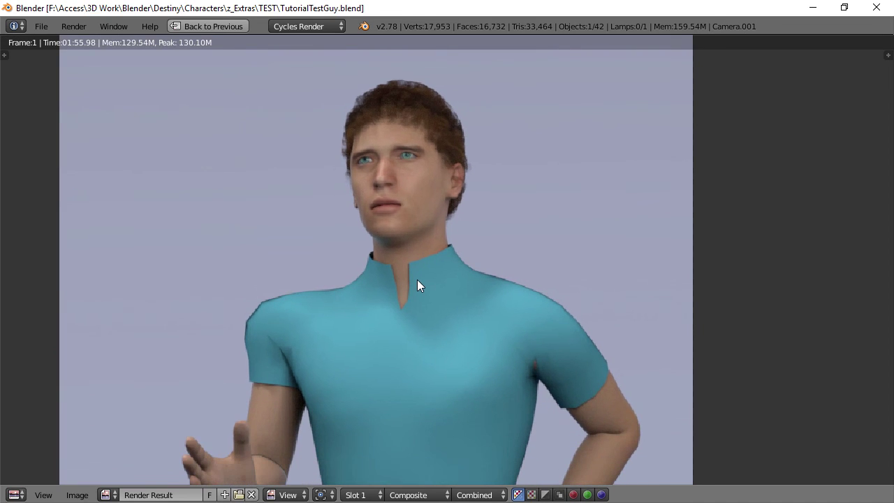